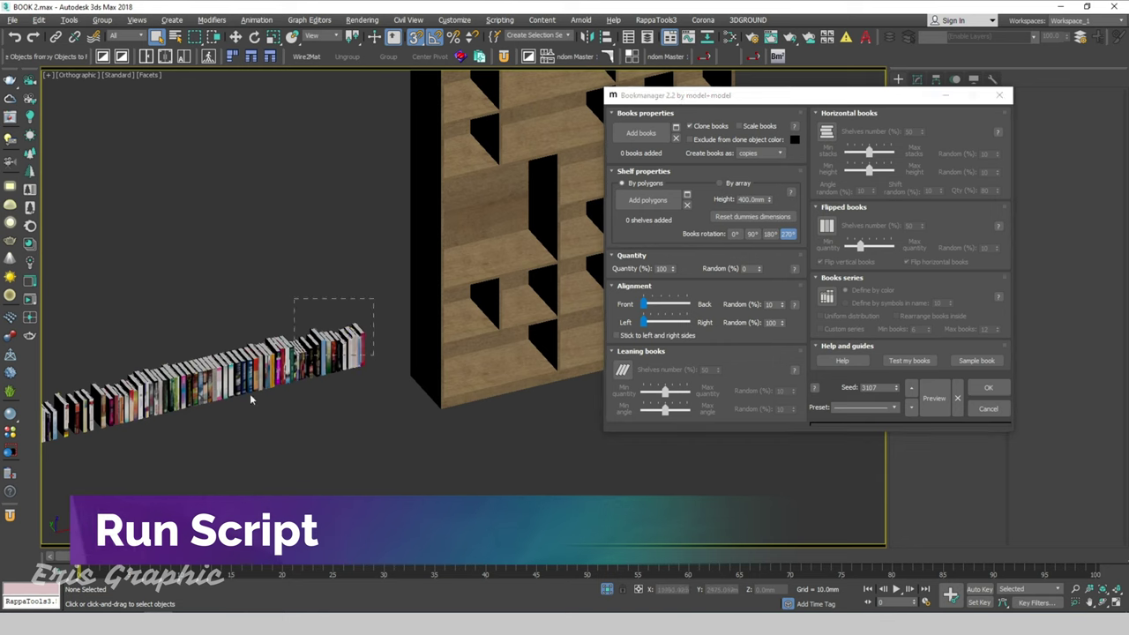
Add the 34 window-selected books as Bookmanager source books, then select the cabinet.
{"action": "left_click_drag", "start_coordinate": [377, 304], "coordinate": [187, 393]}
{"action": "left_click", "coordinate": [641, 134]}
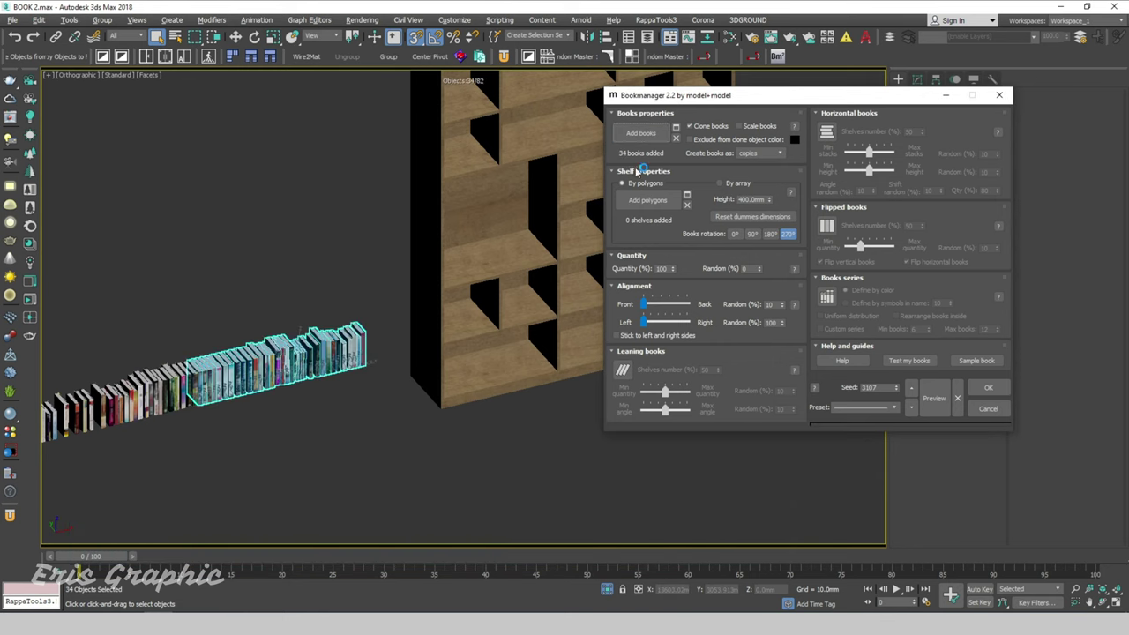
{"action": "left_click", "coordinate": [503, 433]}
{"action": "scroll", "coordinate": [310, 433], "scroll_direction": "up", "scroll_amount": 3}
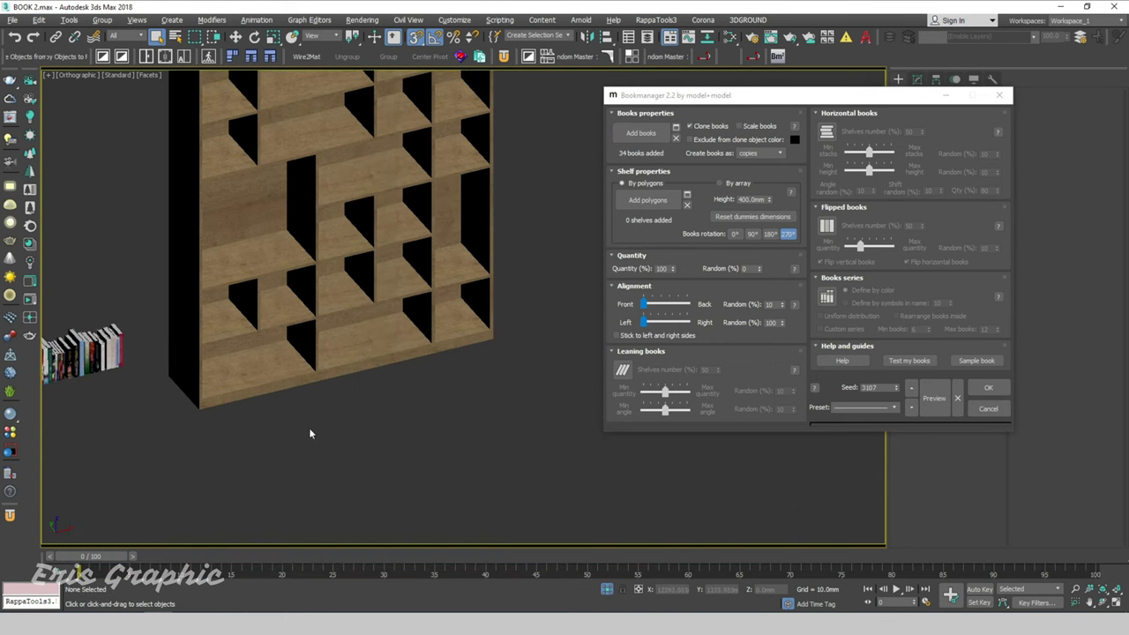
{"action": "scroll", "coordinate": [411, 433], "scroll_direction": "down", "scroll_amount": 3}
{"action": "scroll", "coordinate": [447, 438], "scroll_direction": "up", "scroll_amount": 3}
{"action": "left_click", "coordinate": [370, 334]}
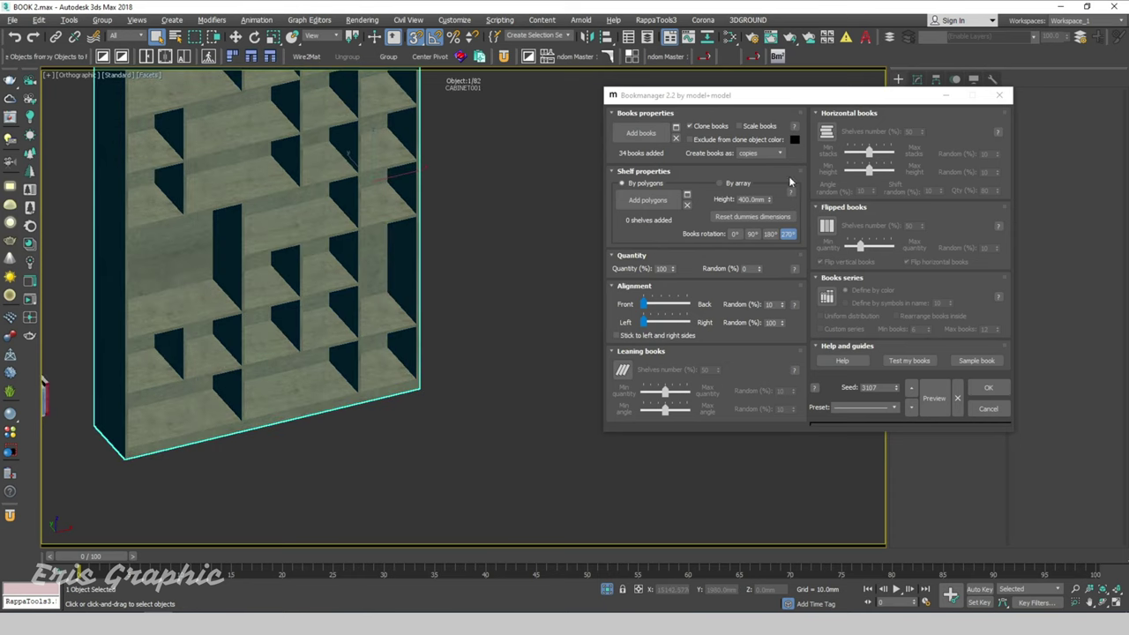
Pick a bottom-right compartment floor polygon of the cabinet's Editable Poly.
{"action": "left_click_drag", "start_coordinate": [770, 95], "coordinate": [648, 101]}
{"action": "left_click", "coordinate": [917, 81]}
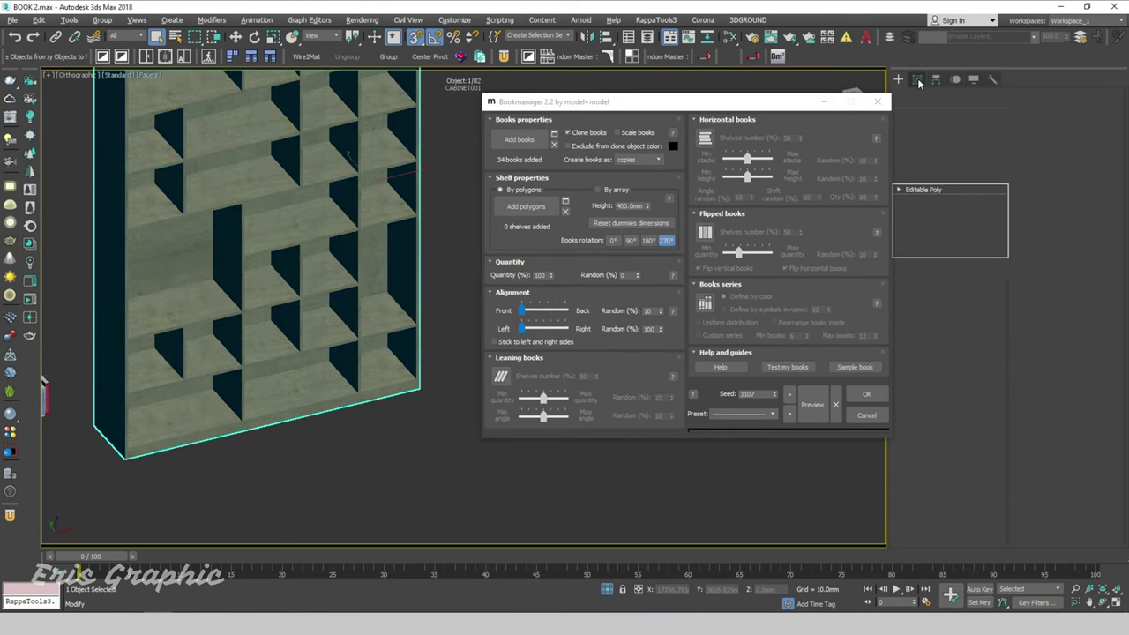
{"action": "left_click_drag", "start_coordinate": [722, 110], "coordinate": [684, 138]}
{"action": "left_click", "coordinate": [959, 311]}
{"action": "left_click", "coordinate": [348, 397]}
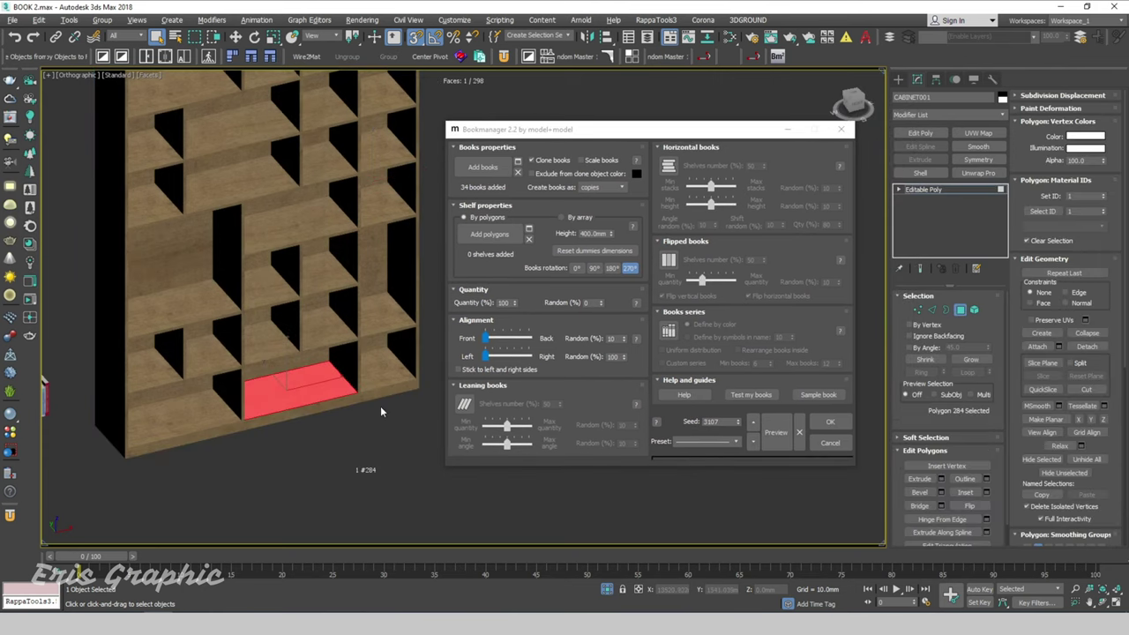
{"action": "left_click", "coordinate": [377, 371]}
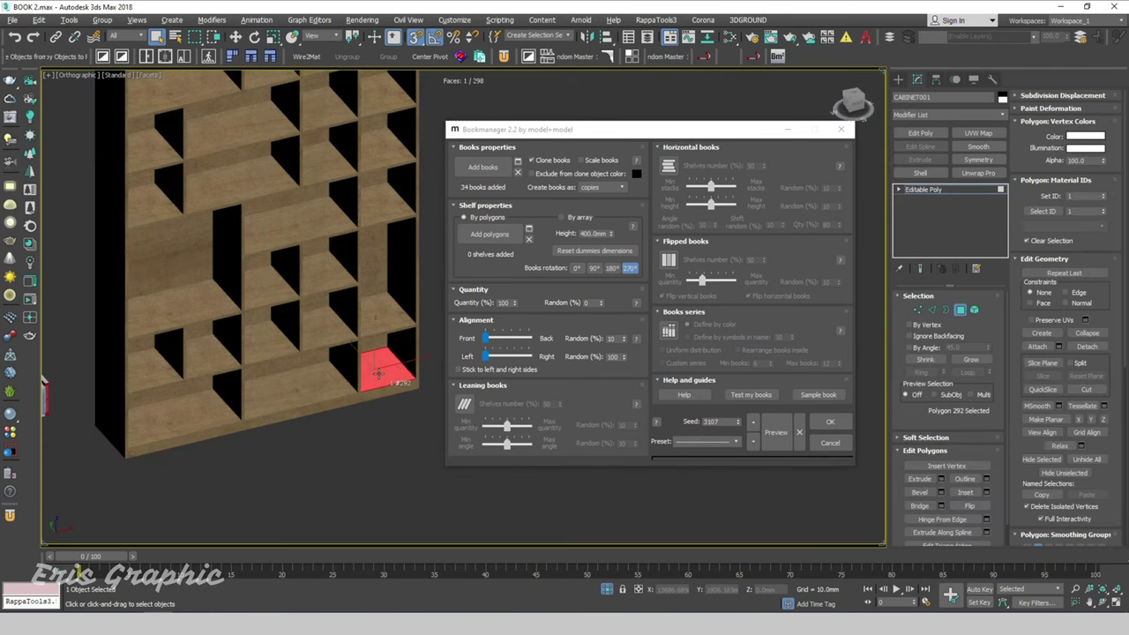
Register the picked floor as a Bookmanager shelf and preview books filling it.
{"action": "left_click", "coordinate": [489, 234]}
{"action": "left_click", "coordinate": [383, 371]}
{"action": "middle_click_drag", "start_coordinate": [379, 365], "coordinate": [327, 327]}
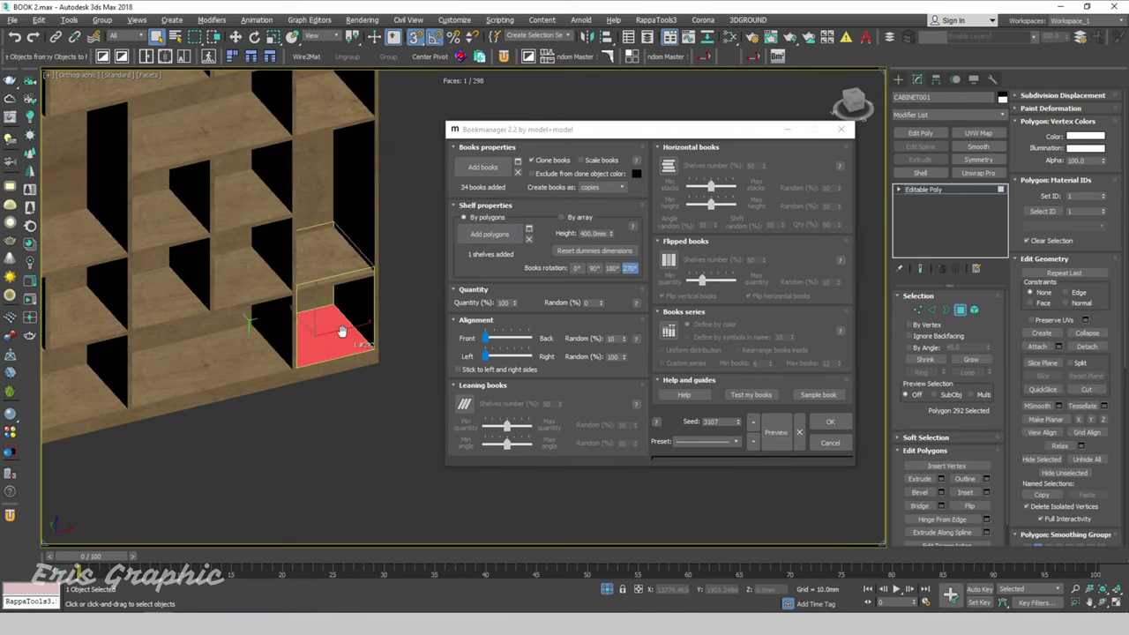
{"action": "left_click", "coordinate": [764, 432]}
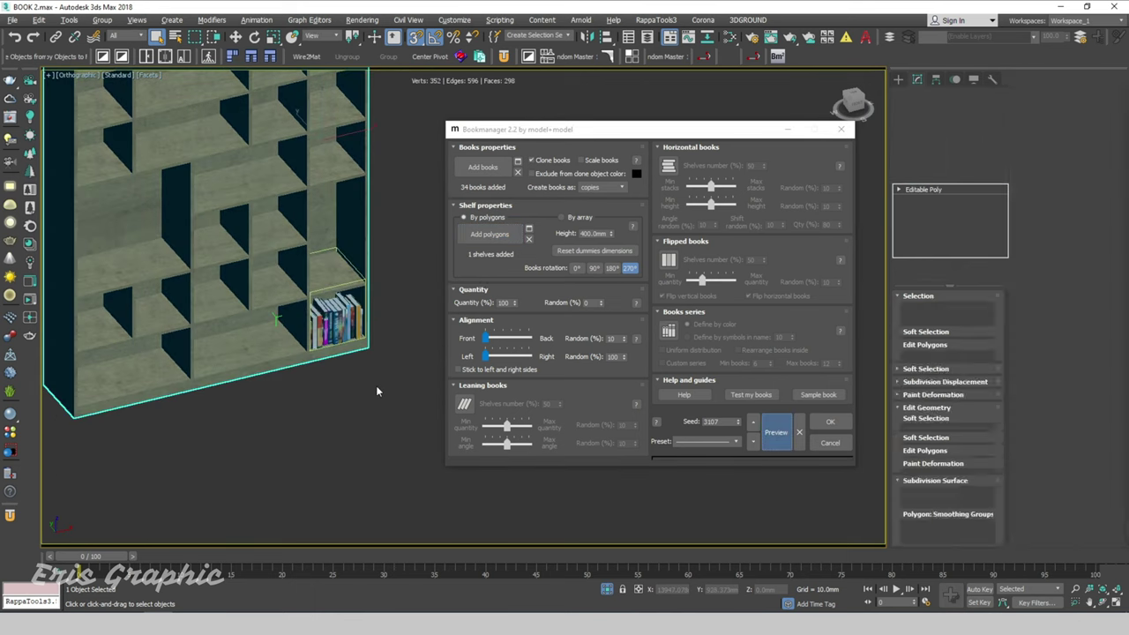
Preview the shelf books at 180° rotation, then at 90° rotation.
{"action": "scroll", "coordinate": [375, 385], "scroll_direction": "up", "scroll_amount": 2}
{"action": "middle_click_drag", "start_coordinate": [379, 370], "coordinate": [309, 361]}
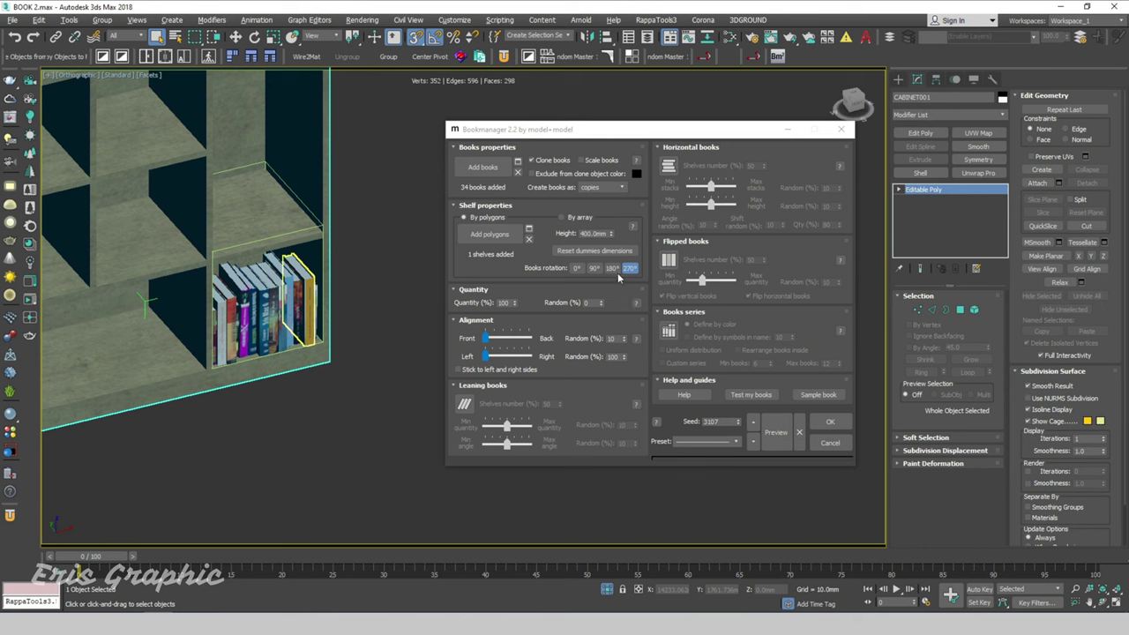
{"action": "left_click", "coordinate": [611, 267]}
{"action": "left_click", "coordinate": [775, 433]}
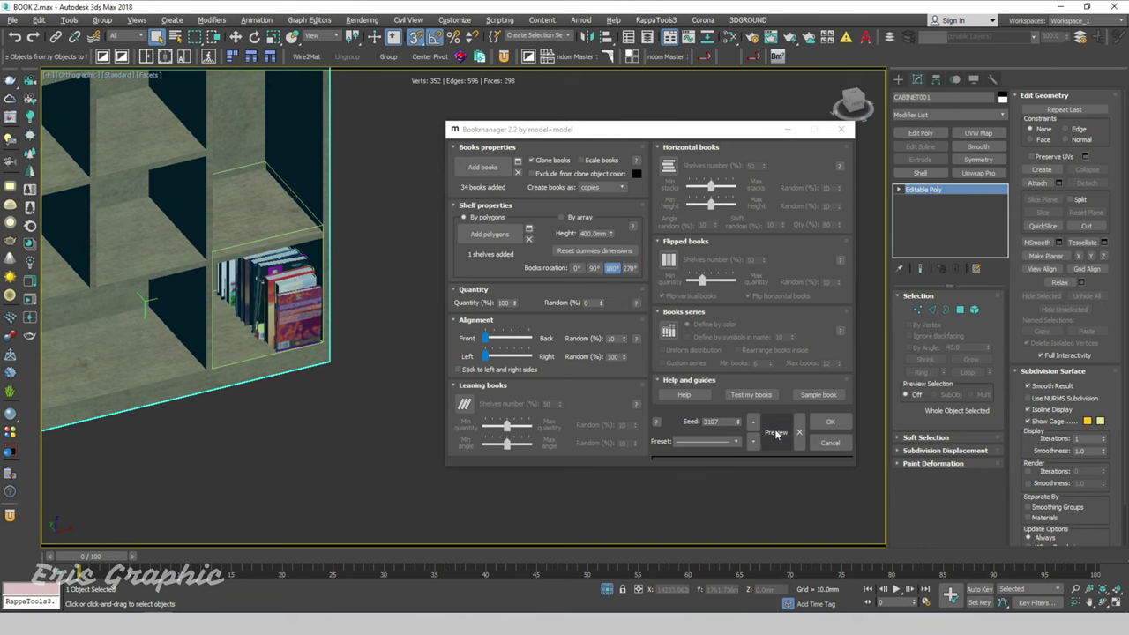
{"action": "scroll", "coordinate": [300, 310], "scroll_direction": "up", "scroll_amount": 2}
{"action": "scroll", "coordinate": [300, 353], "scroll_direction": "down", "scroll_amount": 1}
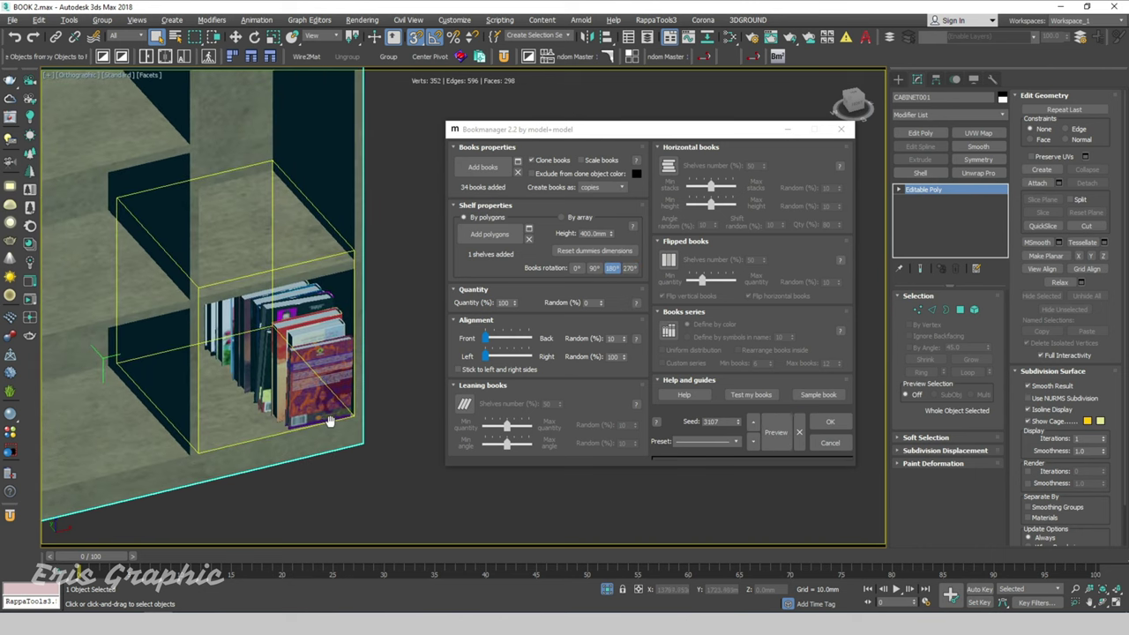
{"action": "left_click", "coordinate": [593, 267]}
{"action": "left_click", "coordinate": [775, 432]}
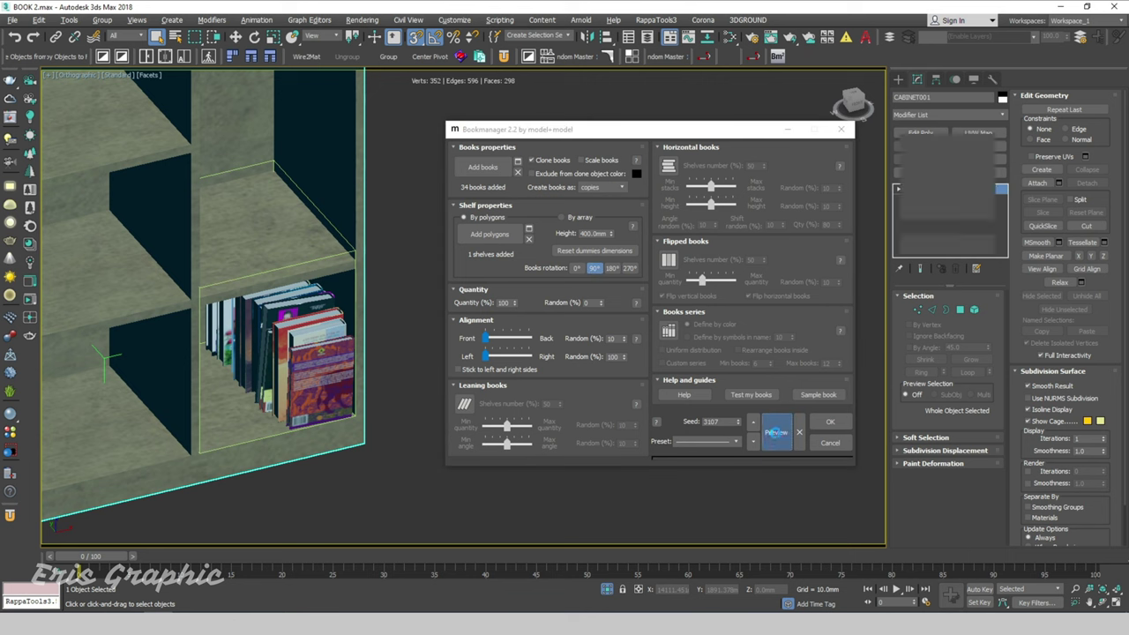
Preview the 0° covers-out rotation, then return to 270° spines-out and frame the shelf.
{"action": "left_click", "coordinate": [575, 268]}
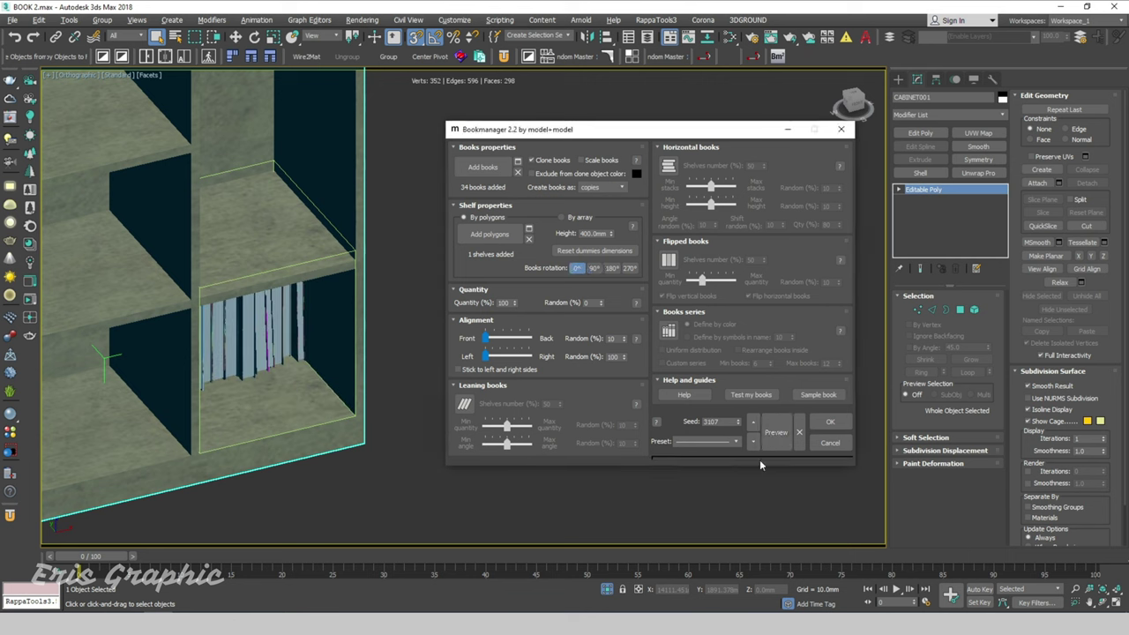
{"action": "left_click", "coordinate": [775, 432]}
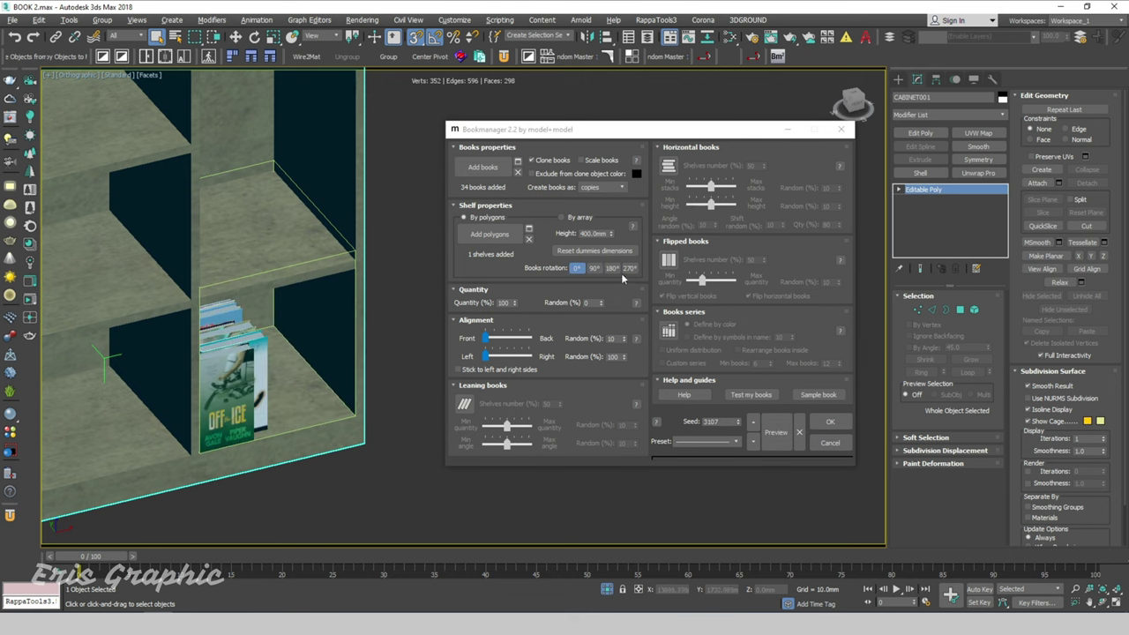
{"action": "left_click", "coordinate": [628, 268]}
{"action": "left_click", "coordinate": [773, 435]}
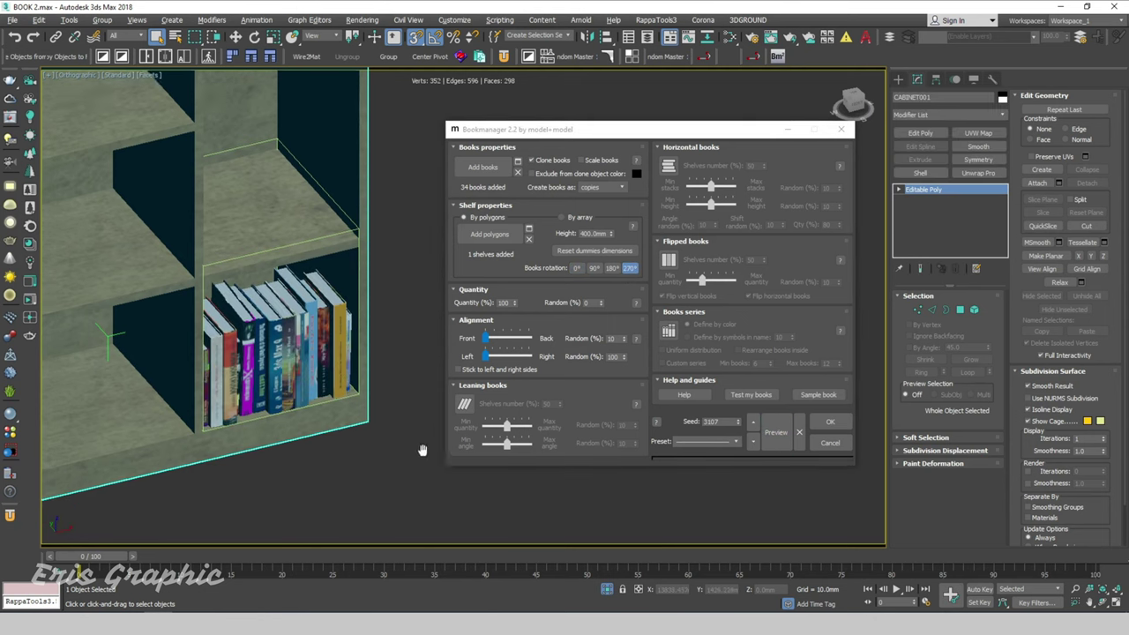
{"action": "middle_click_drag", "start_coordinate": [348, 463], "coordinate": [388, 362]}
{"action": "scroll", "coordinate": [265, 396], "scroll_direction": "down", "scroll_amount": 3}
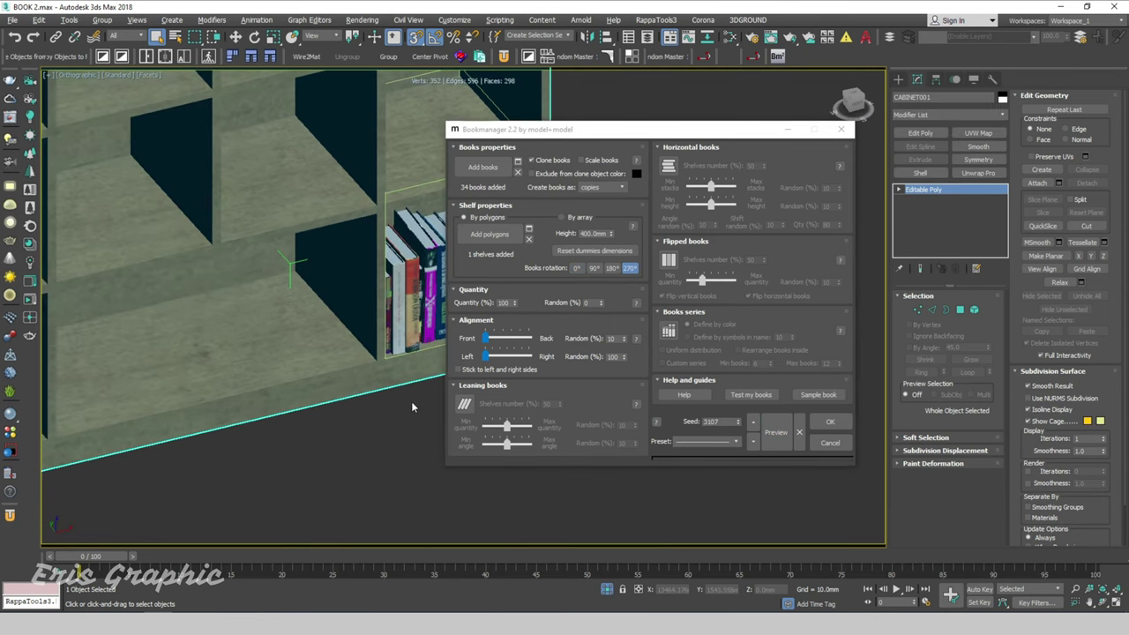
{"action": "middle_click_drag", "start_coordinate": [264, 396], "coordinate": [397, 452]}
{"action": "middle_click_drag", "start_coordinate": [419, 499], "coordinate": [370, 489]}
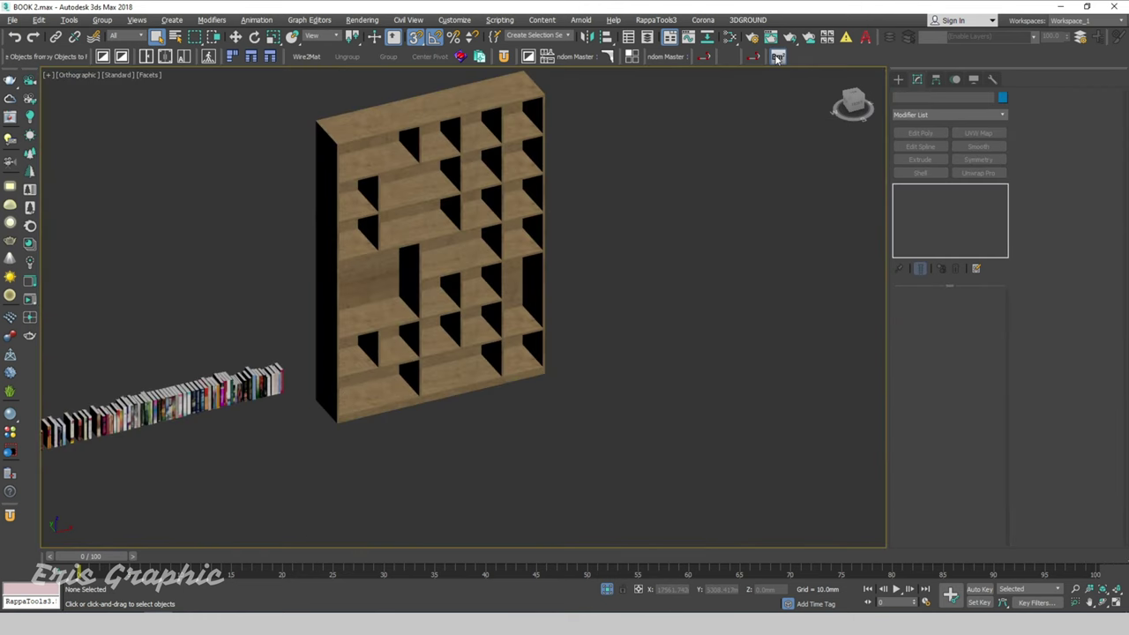
Reopen Bookmanager 2.2, add the 34 row books as source books, and select the bookshelf.
{"action": "left_click", "coordinate": [776, 56]}
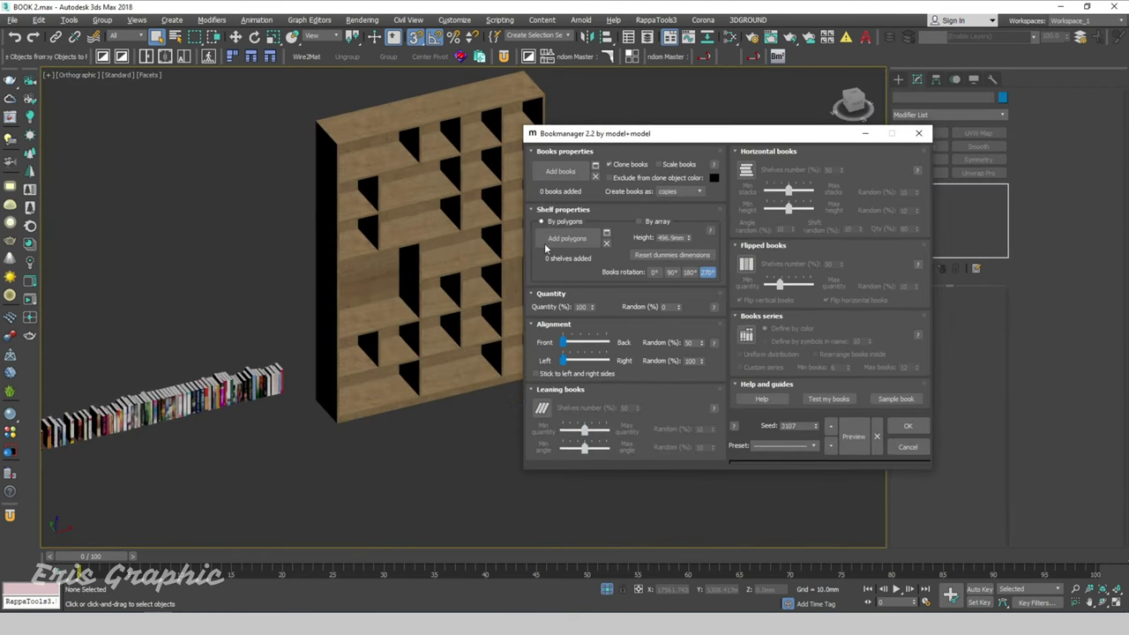
{"action": "left_click_drag", "start_coordinate": [284, 337], "coordinate": [183, 456]}
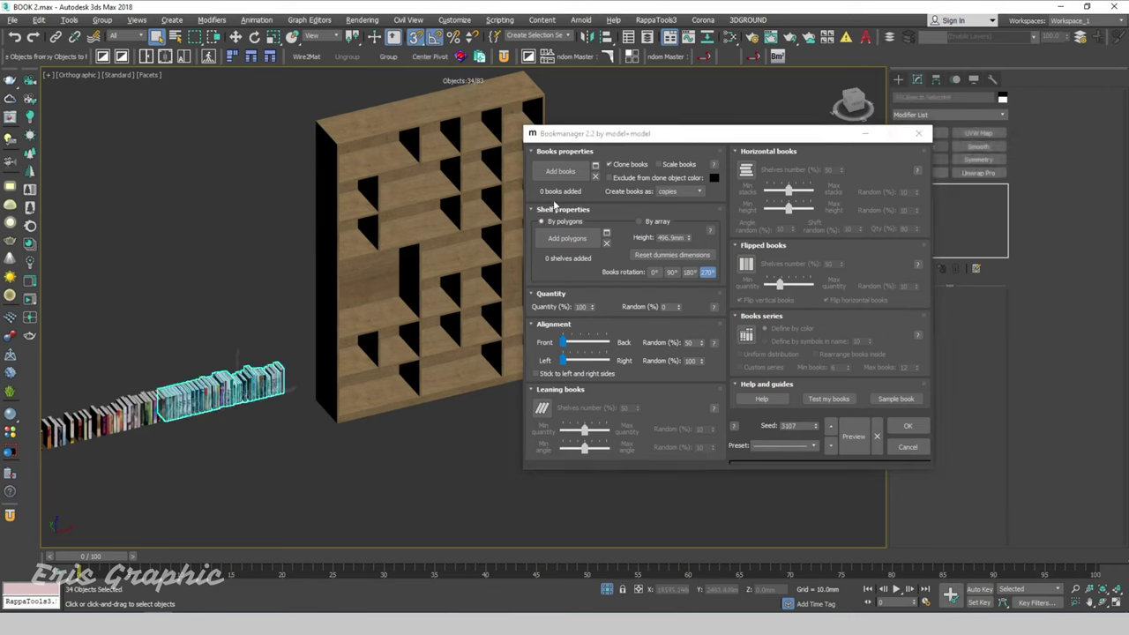
{"action": "left_click", "coordinate": [560, 171]}
{"action": "middle_click_drag", "start_coordinate": [477, 461], "coordinate": [371, 470]}
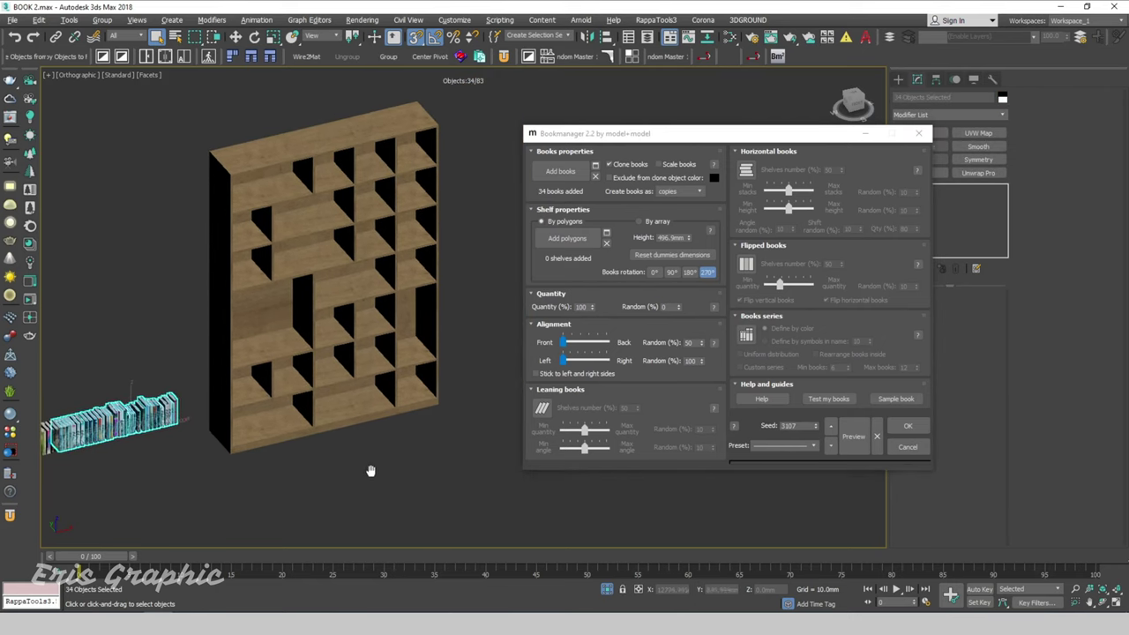
{"action": "left_click", "coordinate": [362, 474]}
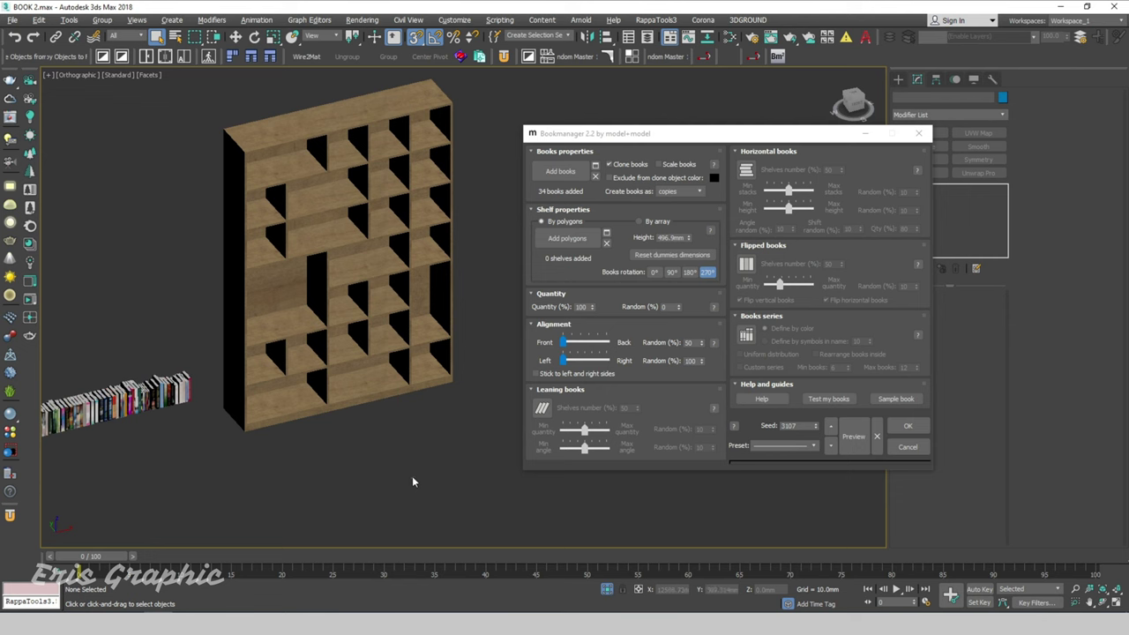
{"action": "left_click", "coordinate": [351, 306]}
Pick three bottom-left compartment floors as polygons, add them as shelves, and preview the books.
{"action": "left_click", "coordinate": [960, 310]}
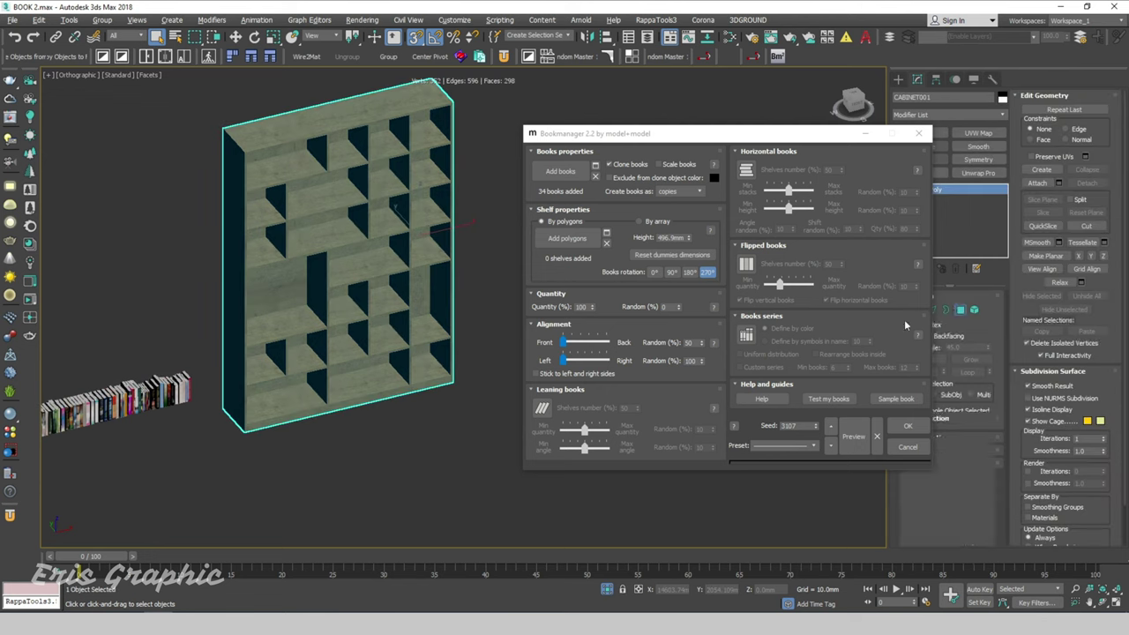
{"action": "scroll", "coordinate": [296, 373], "scroll_direction": "up", "scroll_amount": 2}
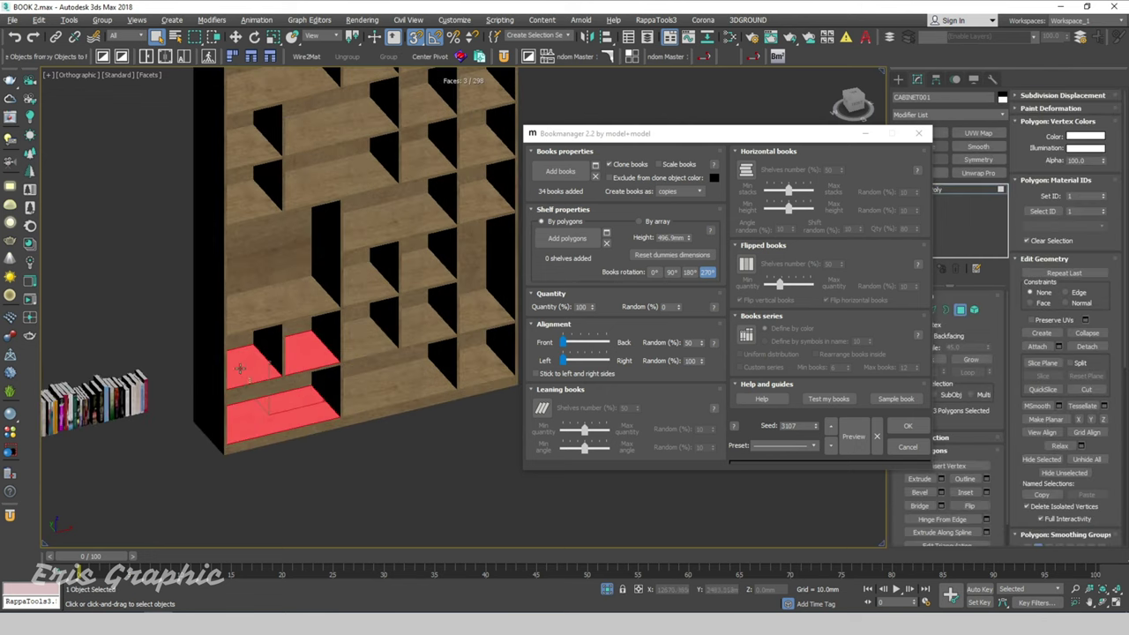
{"action": "left_click", "coordinate": [249, 367]}
{"action": "left_click", "coordinate": [307, 353]}
{"action": "left_click", "coordinate": [262, 373], "text": "ctrl"}
{"action": "left_click", "coordinate": [283, 406], "text": "ctrl"}
{"action": "left_click", "coordinate": [565, 239]}
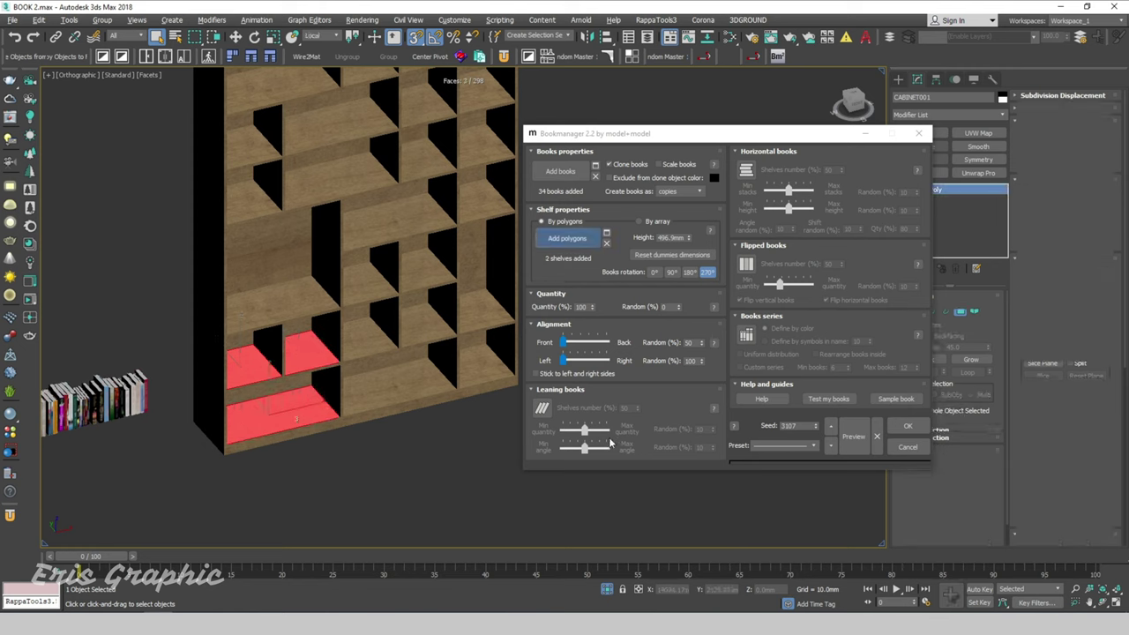
{"action": "left_click", "coordinate": [851, 437]}
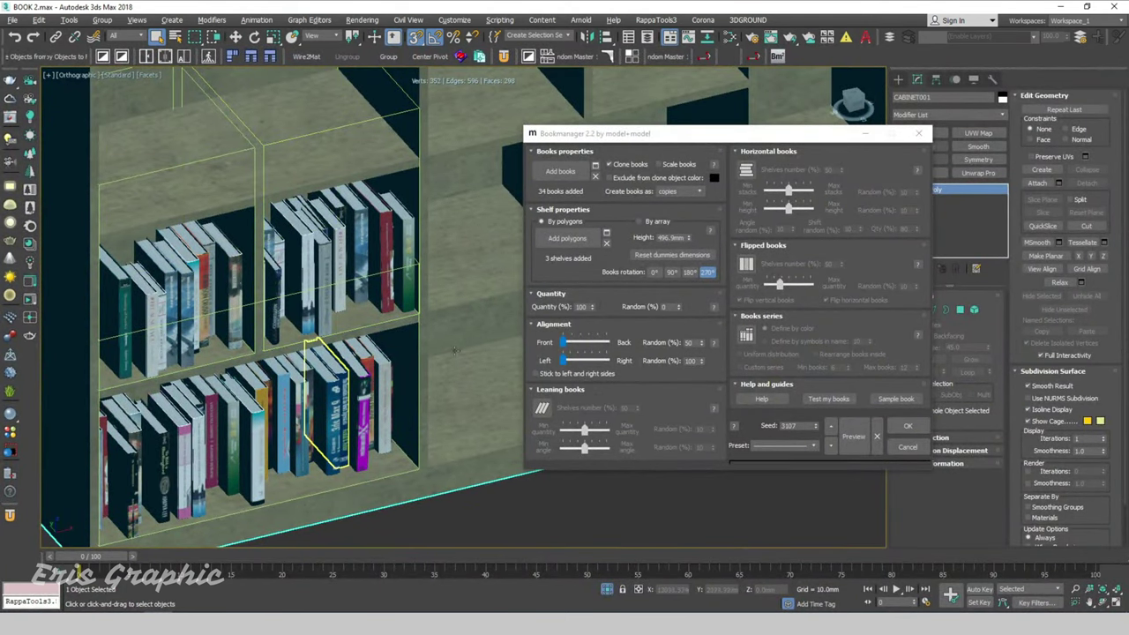
Align books toward the shelf backs and preview with 100% front/back randomness.
{"action": "left_click_drag", "start_coordinate": [562, 343], "coordinate": [615, 349]}
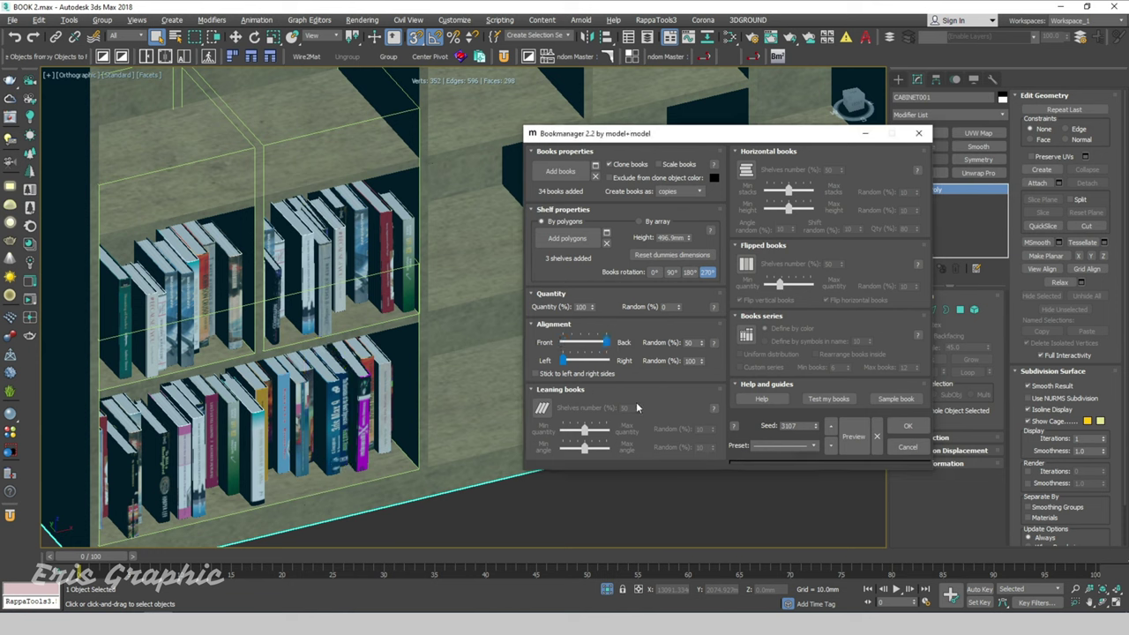
{"action": "left_click", "coordinate": [852, 436]}
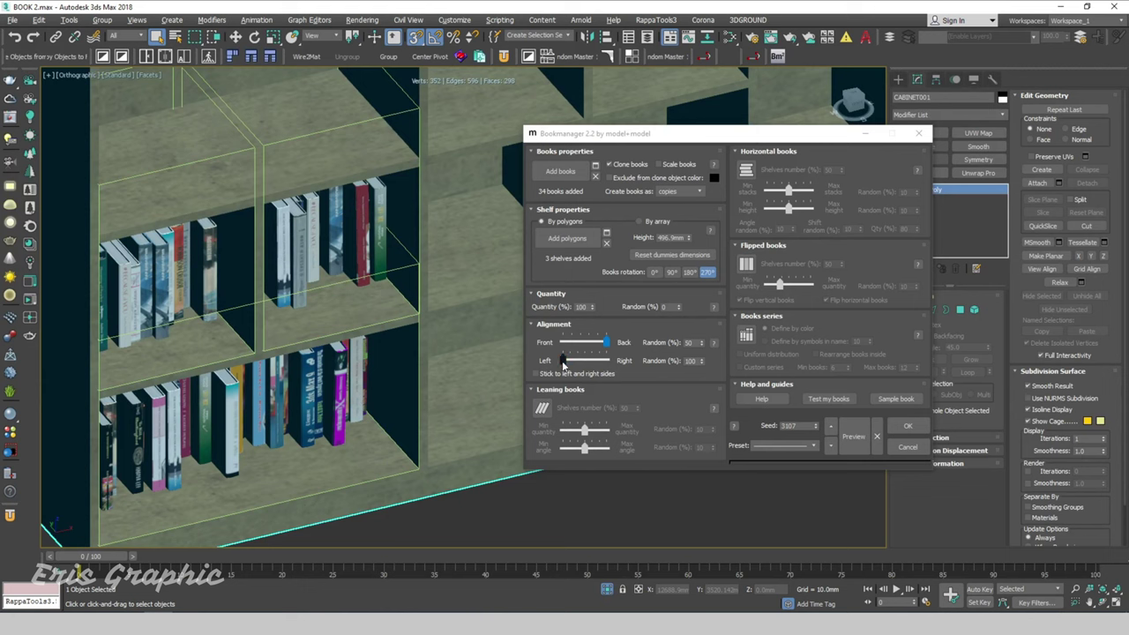
{"action": "left_click", "coordinate": [696, 343]}
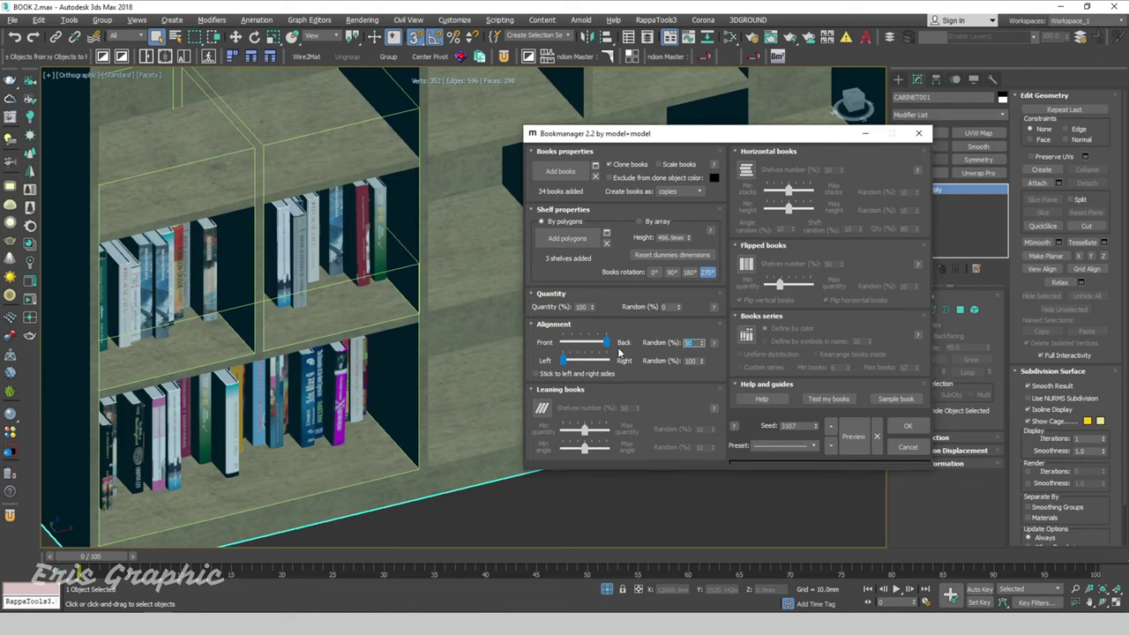
{"action": "type", "text": "100"}
{"action": "left_click", "coordinate": [852, 435]}
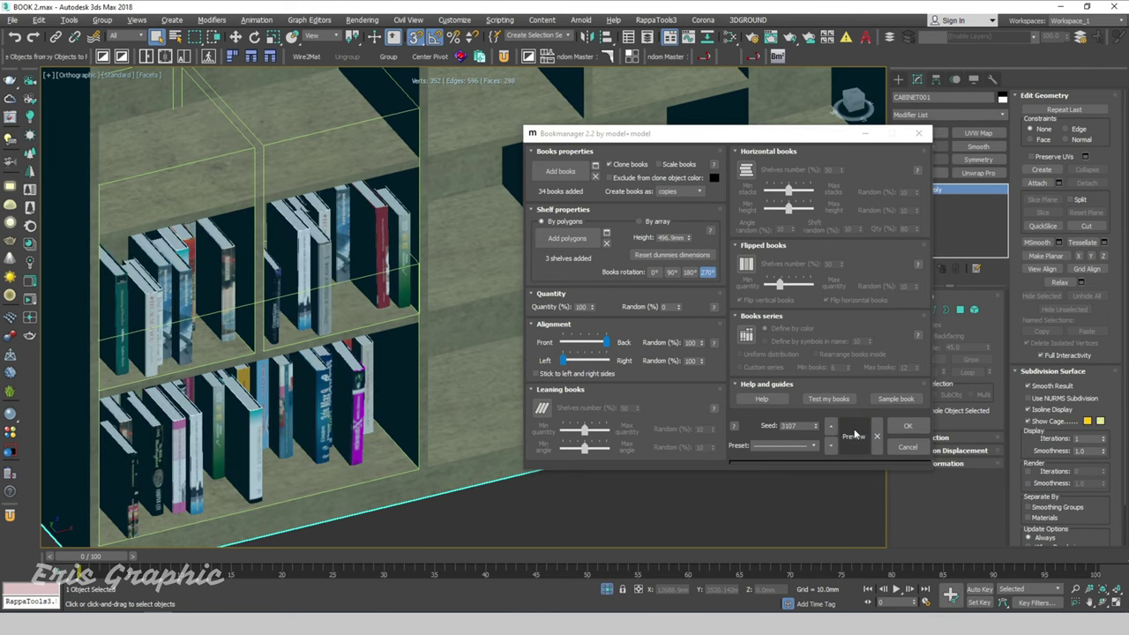
Preview evenly aligned books, then set Front/Back Random to 20% and preview.
{"action": "double_click", "coordinate": [691, 343]}
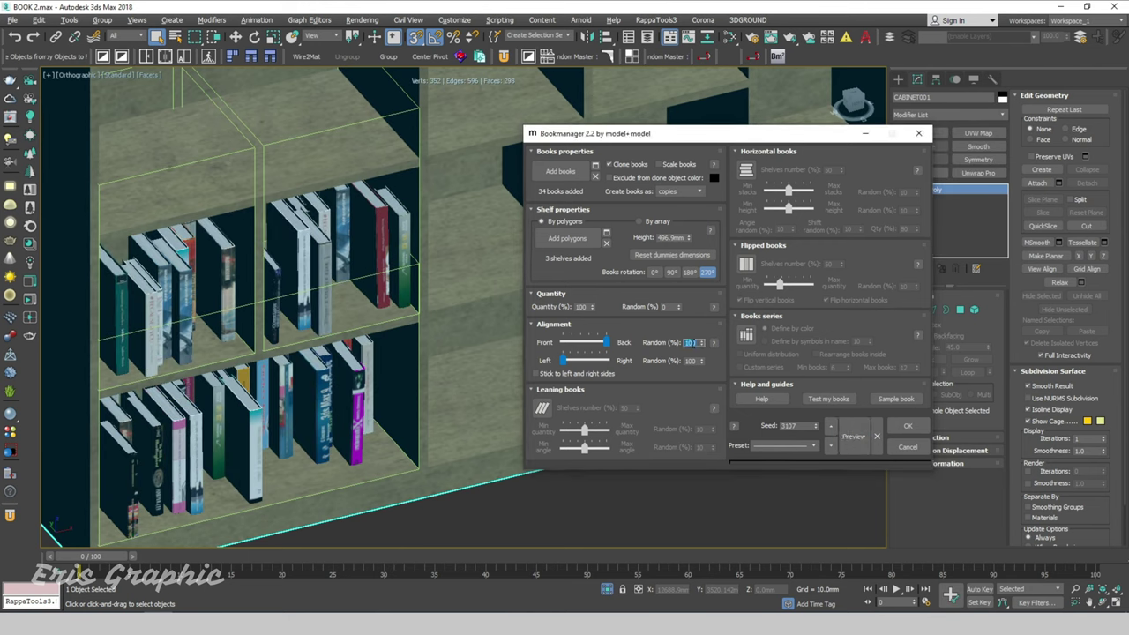
{"action": "type", "text": "0"}
{"action": "left_click", "coordinate": [853, 436]}
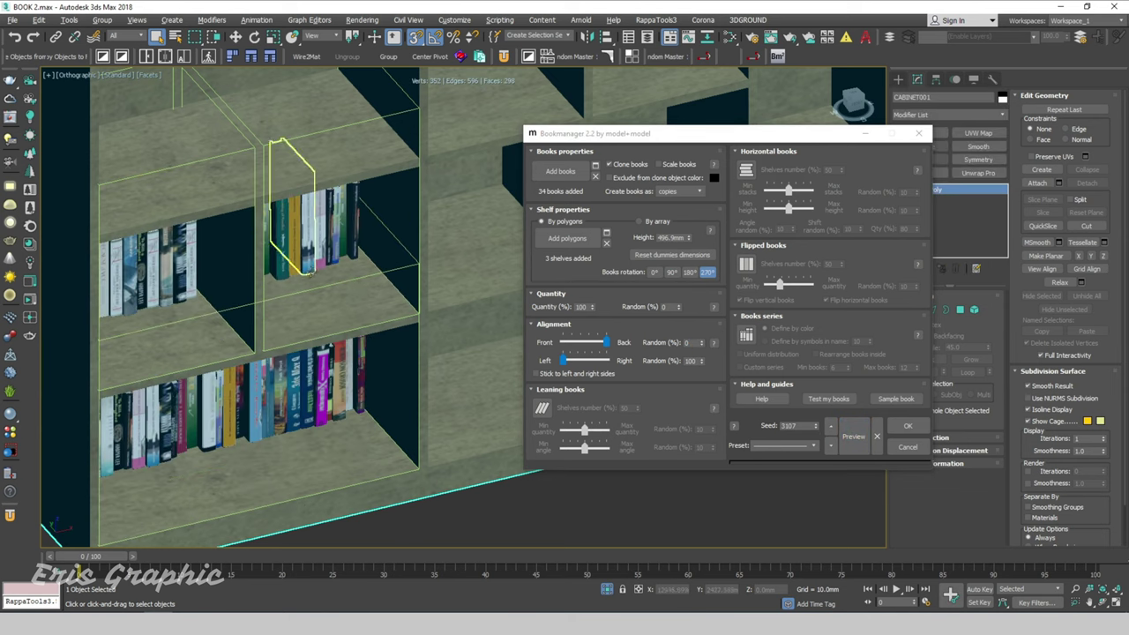
{"action": "left_click", "coordinate": [691, 343]}
{"action": "type", "text": "20"}
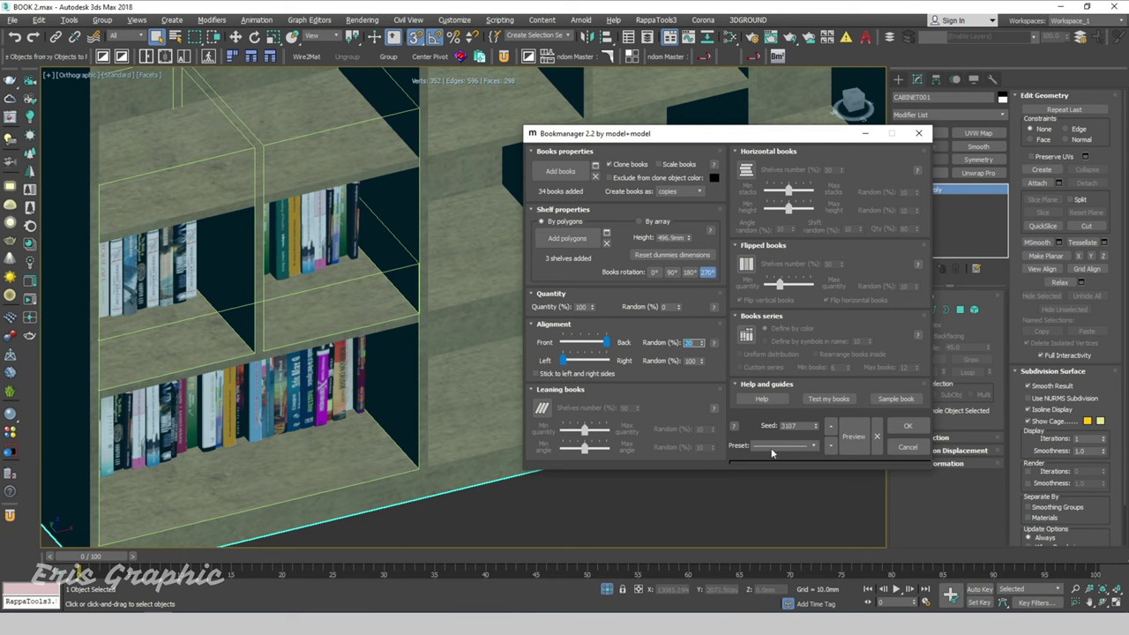
{"action": "left_click", "coordinate": [852, 435]}
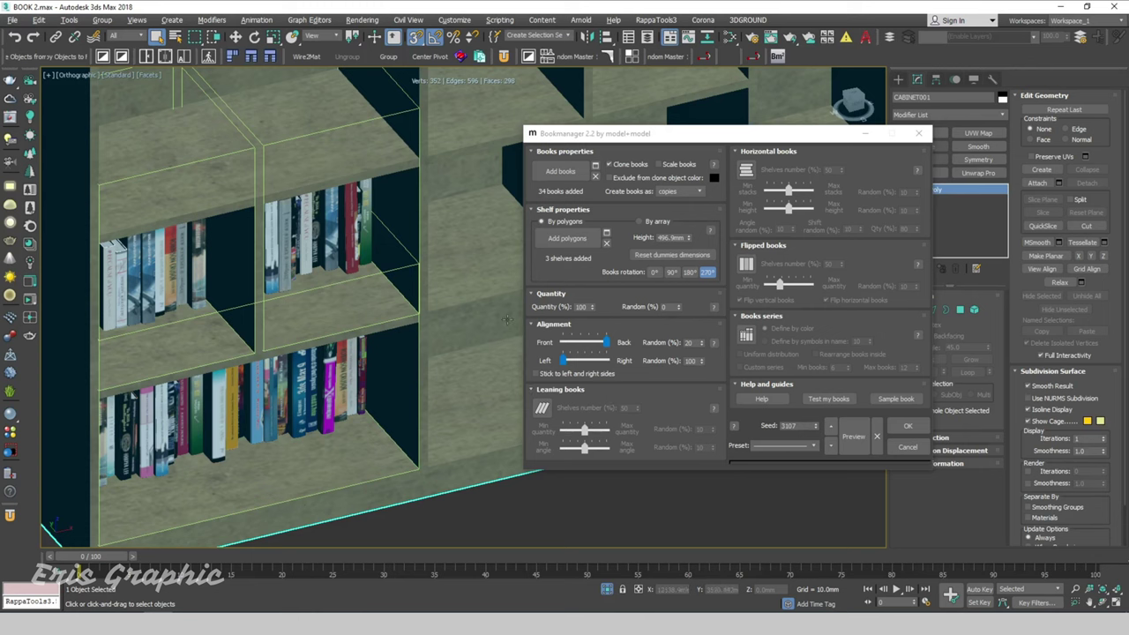
Turn on Leaning books and preview the shelves with them.
{"action": "left_click_drag", "start_coordinate": [617, 134], "coordinate": [626, 118]}
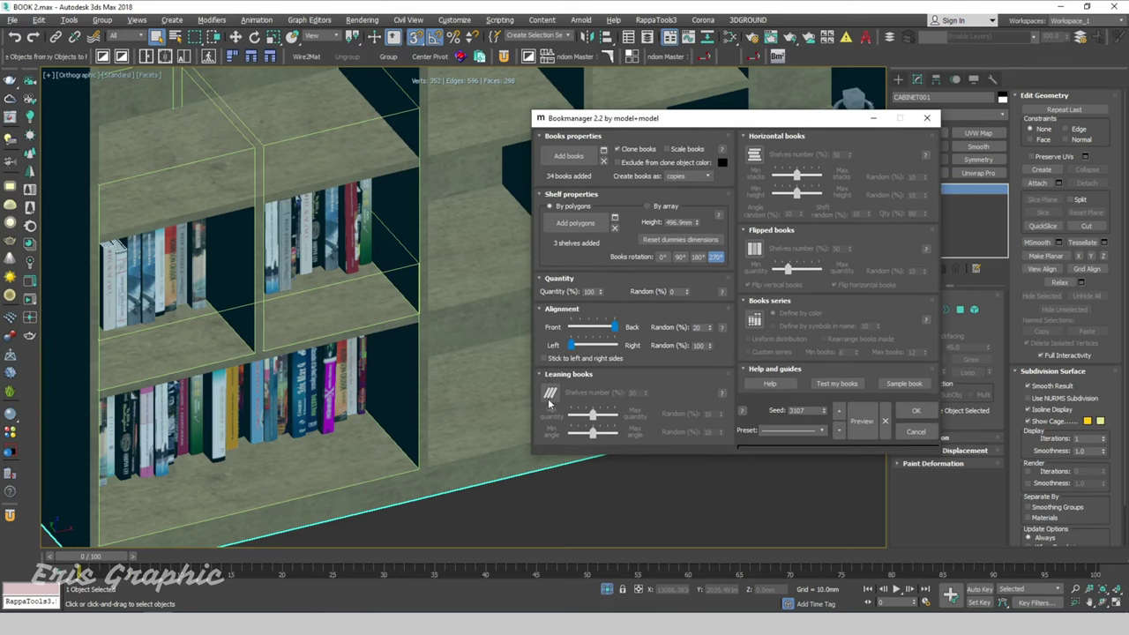
{"action": "left_click", "coordinate": [551, 393]}
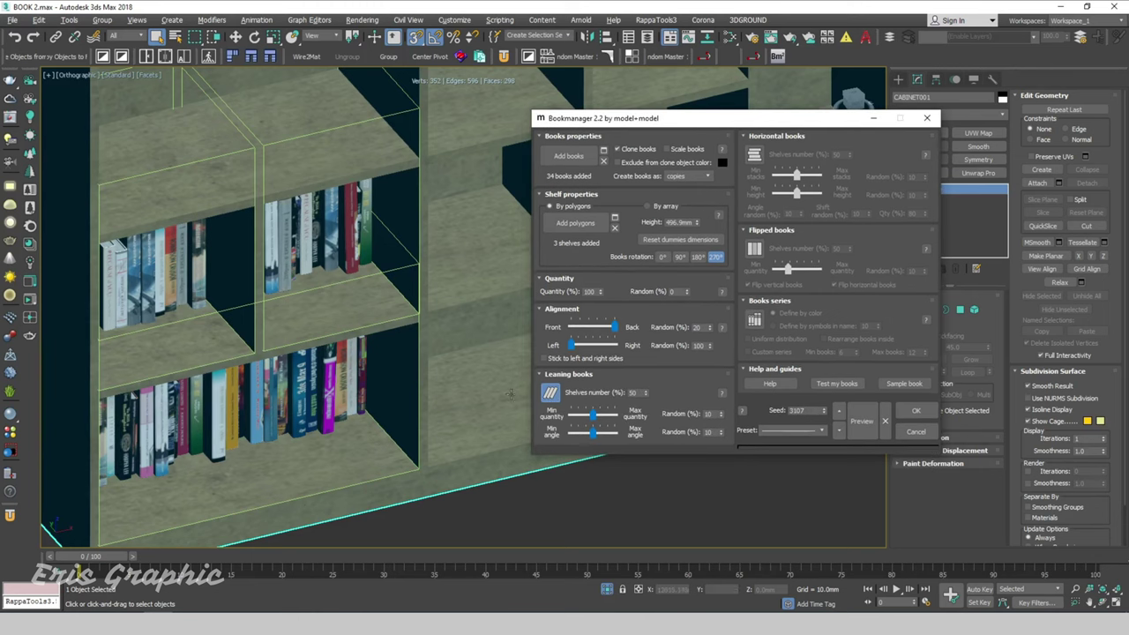
{"action": "left_click", "coordinate": [862, 421]}
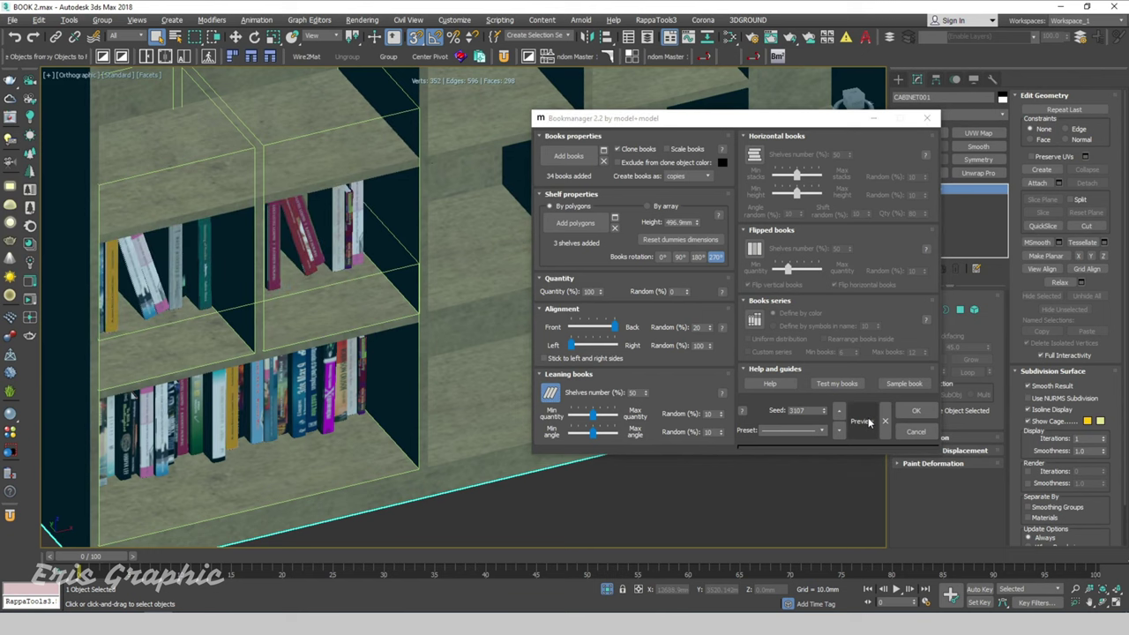
Set leaning quantity and angle randomness to 100% each, preview, and view the whole bookcase.
{"action": "left_click", "coordinate": [710, 413]}
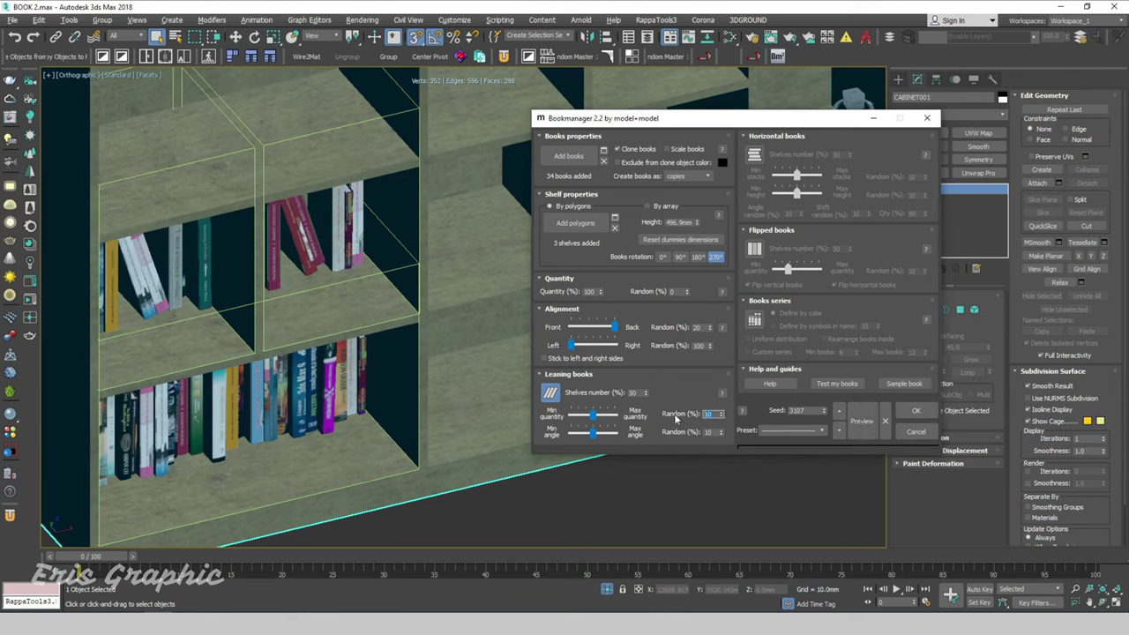
{"action": "type", "text": "0"}
{"action": "left_click", "coordinate": [862, 429]}
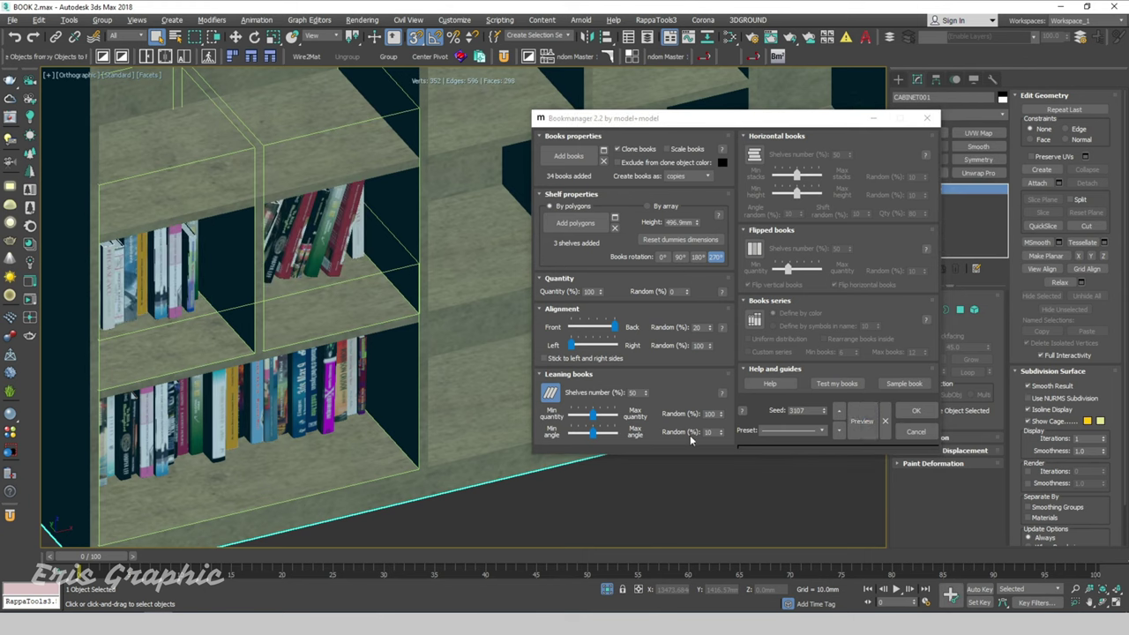
{"action": "left_click", "coordinate": [710, 432]}
{"action": "type", "text": "0"}
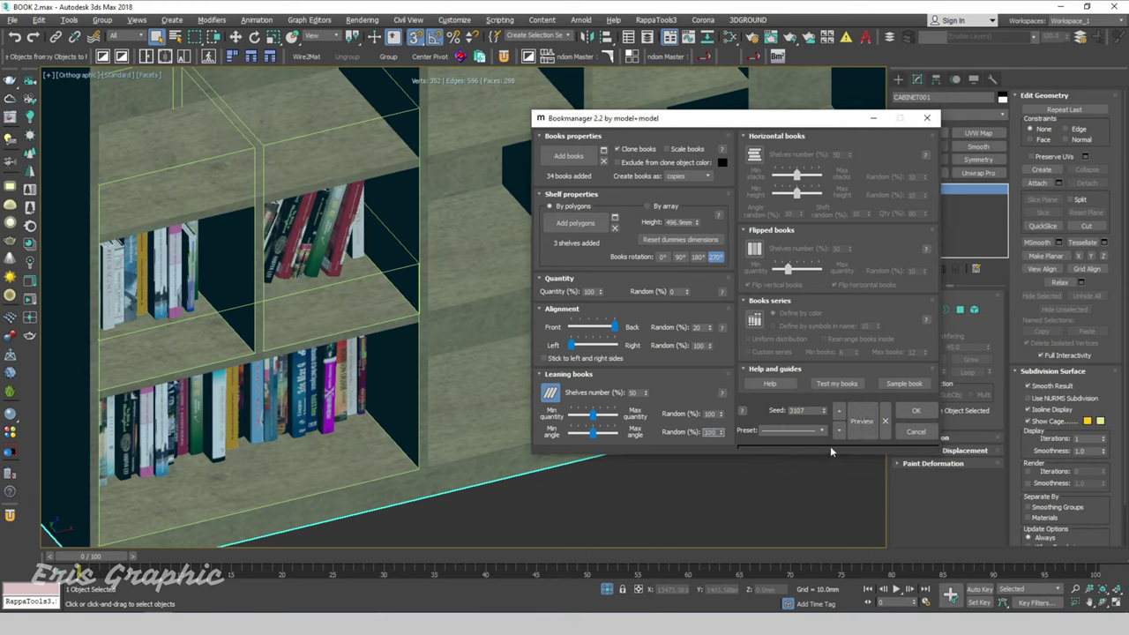
{"action": "left_click", "coordinate": [861, 421]}
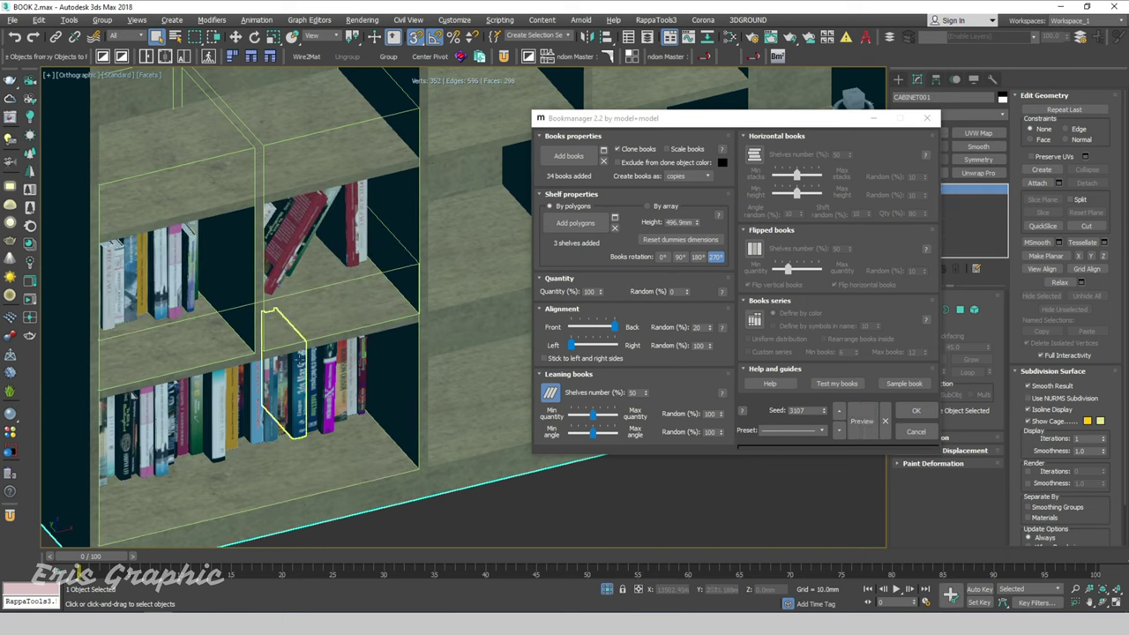
{"action": "scroll", "coordinate": [320, 331], "scroll_direction": "down", "scroll_amount": 5}
{"action": "middle_click_drag", "start_coordinate": [273, 282], "coordinate": [348, 369]}
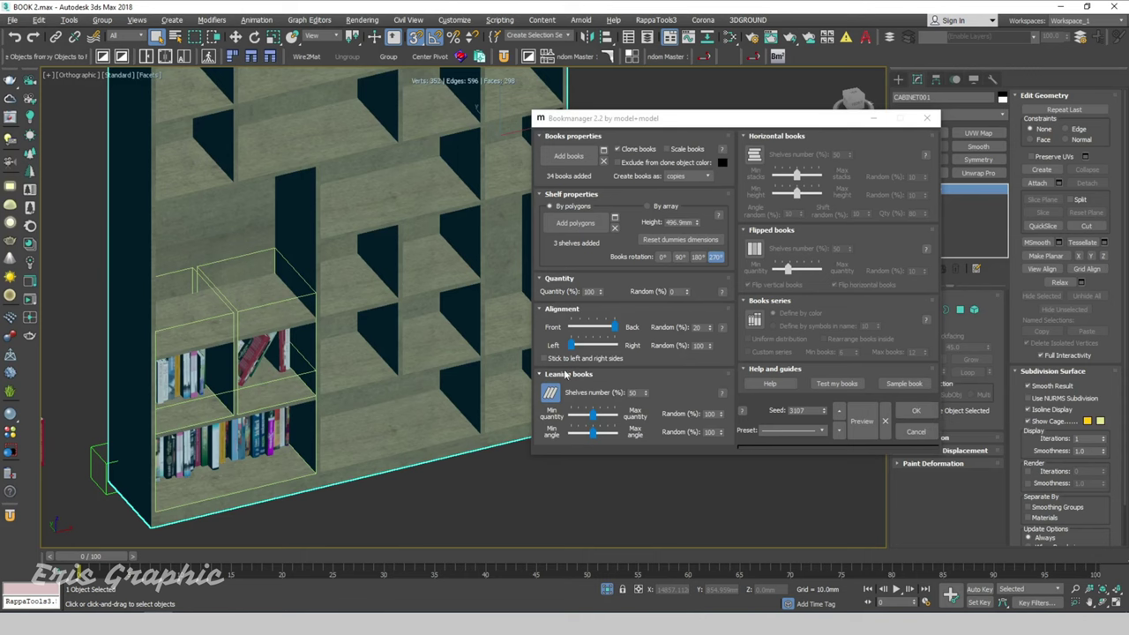
Enable Horizontal books, raise Min stacks and preview, then switch on Flipped books.
{"action": "left_click", "coordinate": [754, 155]}
{"action": "scroll", "coordinate": [263, 392], "scroll_direction": "up", "scroll_amount": 3}
{"action": "scroll", "coordinate": [263, 392], "scroll_direction": "down", "scroll_amount": 3}
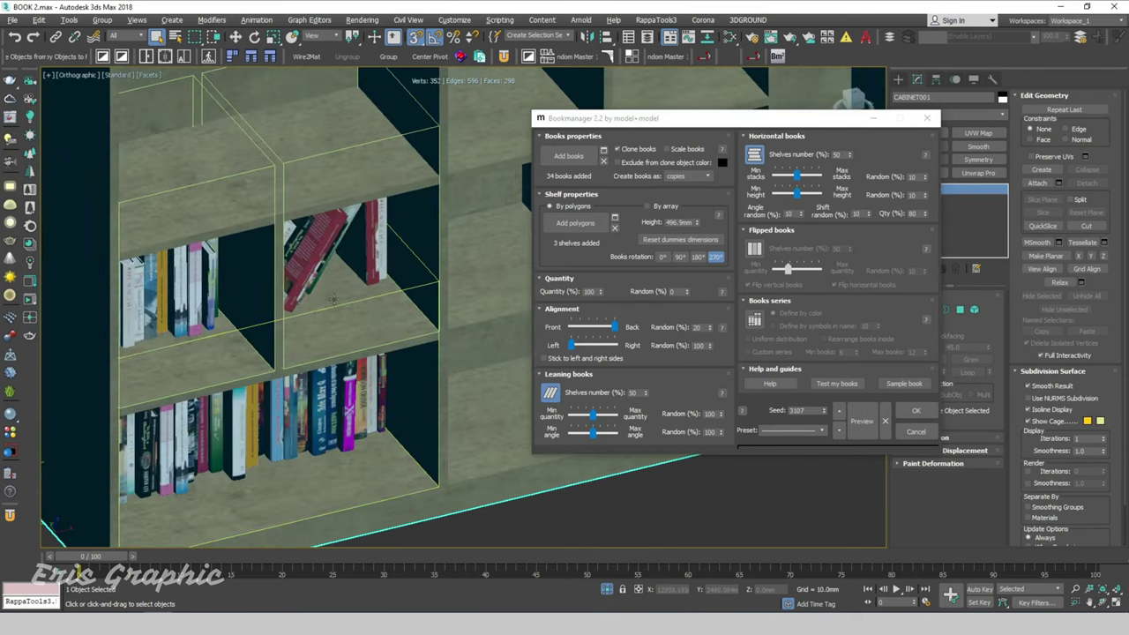
{"action": "scroll", "coordinate": [263, 392], "scroll_direction": "down", "scroll_amount": 3}
{"action": "left_click", "coordinate": [866, 432]}
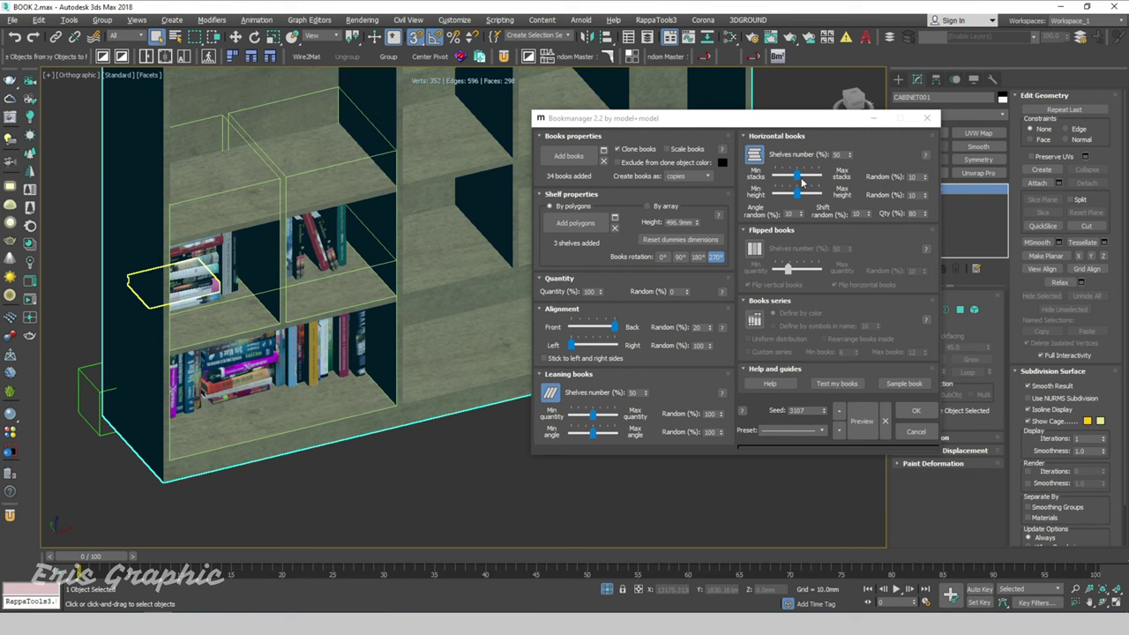
{"action": "left_click_drag", "start_coordinate": [801, 177], "coordinate": [824, 174]}
{"action": "left_click", "coordinate": [860, 421]}
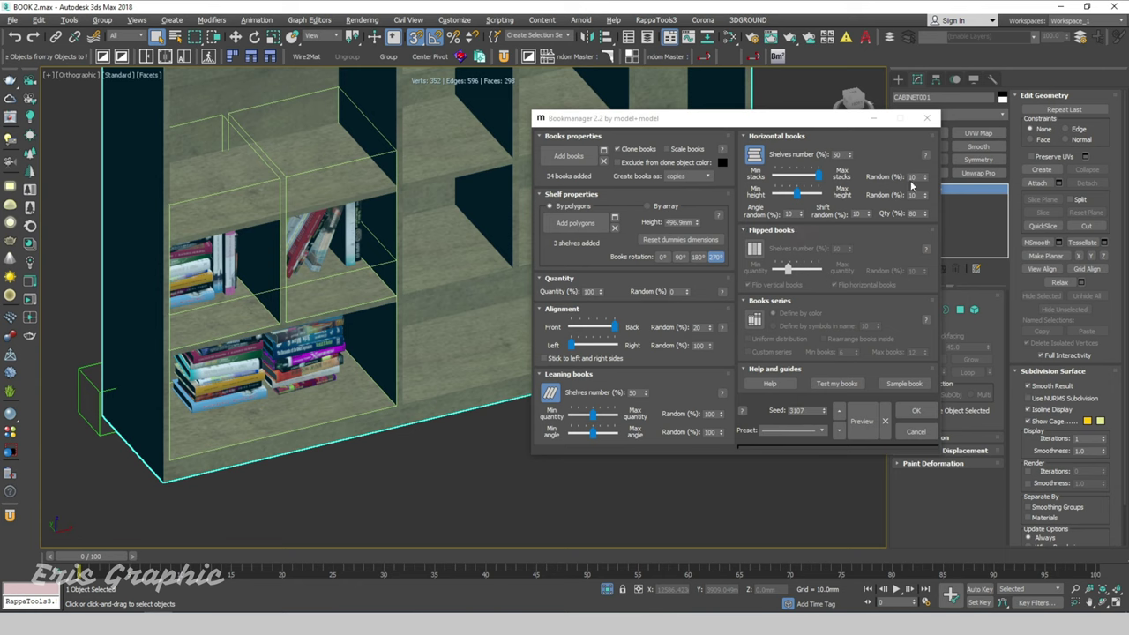
{"action": "left_click", "coordinate": [753, 248]}
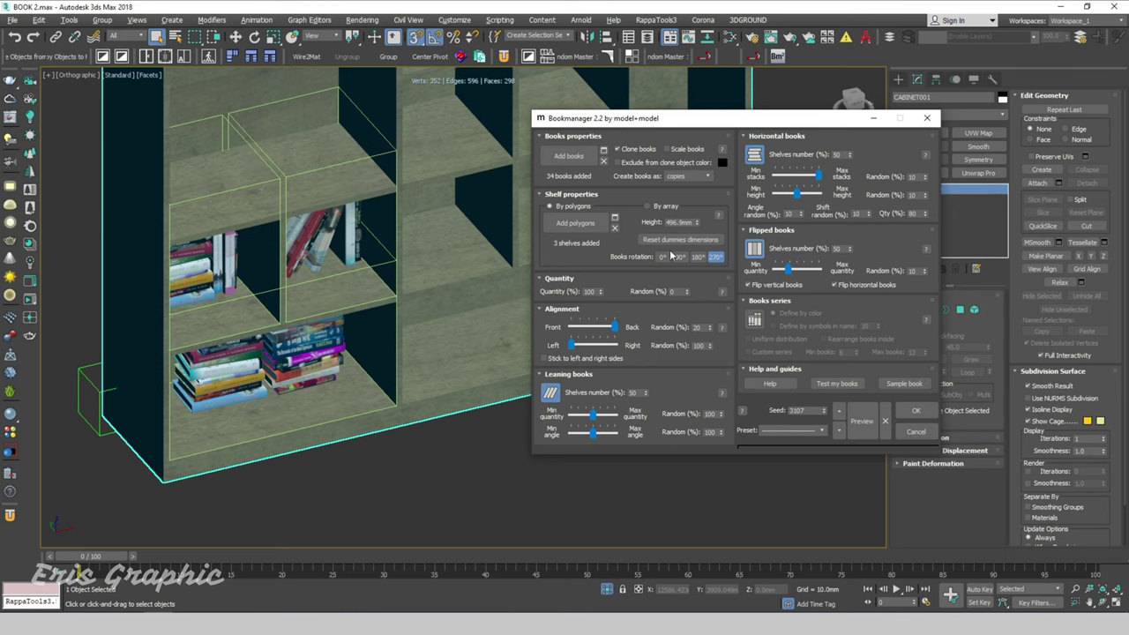
{"action": "mouse_move", "coordinate": [405, 293]}
{"action": "middle_mouse_down", "text": "alt"}
{"action": "mouse_move", "coordinate": [382, 325]}
{"action": "mouse_move", "coordinate": [350, 342]}
{"action": "mouse_move", "coordinate": [339, 330]}
{"action": "middle_mouse_up", "text": "alt"}
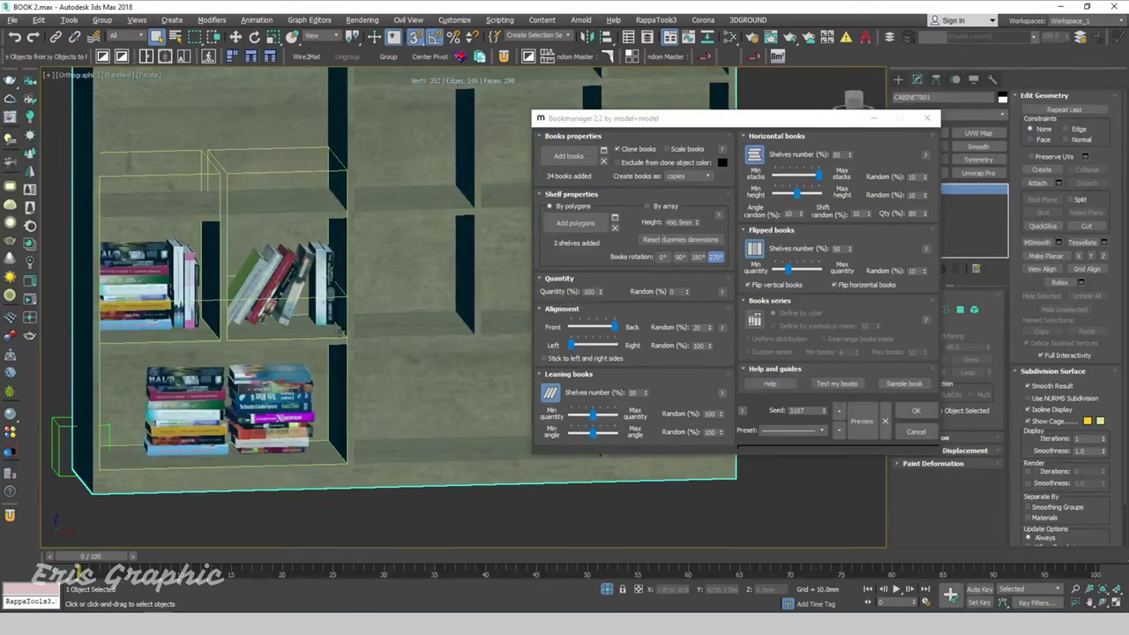
Preview the flipped books and raise their minimum quantity.
{"action": "left_click", "coordinate": [864, 422]}
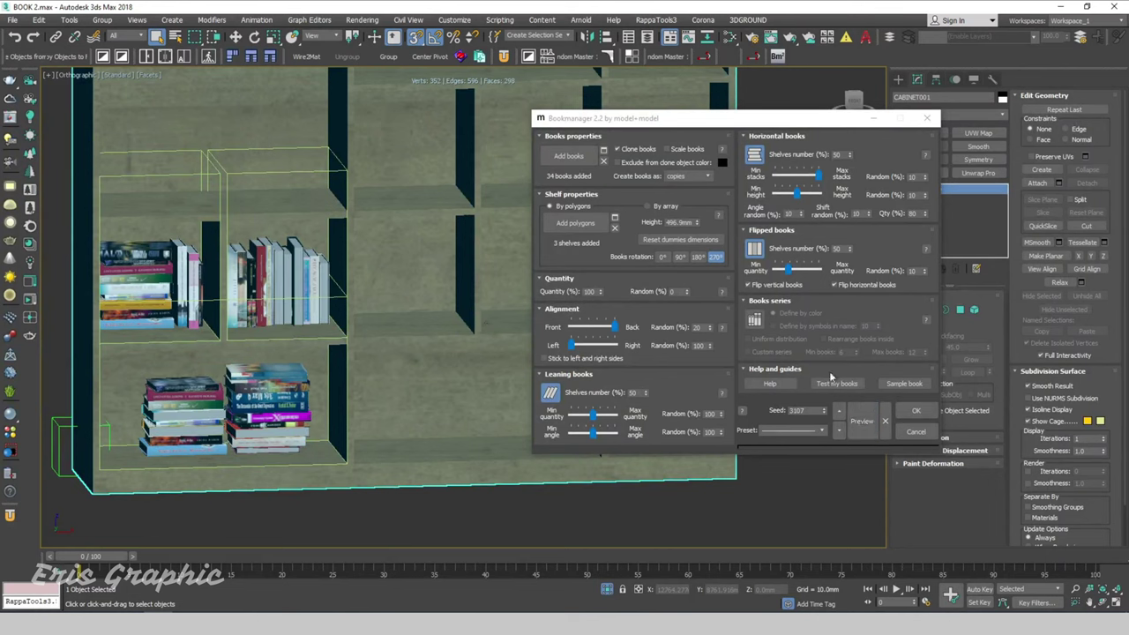
{"action": "left_click_drag", "start_coordinate": [789, 273], "coordinate": [820, 275]}
{"action": "left_click", "coordinate": [866, 422]}
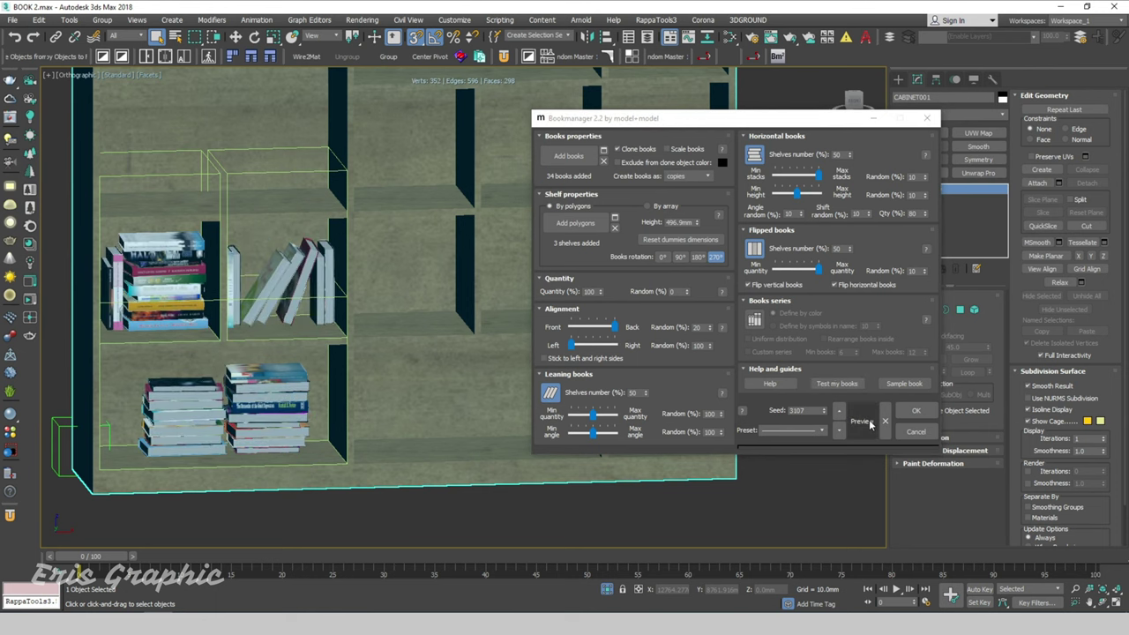
Align books to the shelf fronts, enable colour Books series, preview, and accept with OK.
{"action": "left_click_drag", "start_coordinate": [614, 328], "coordinate": [570, 328]}
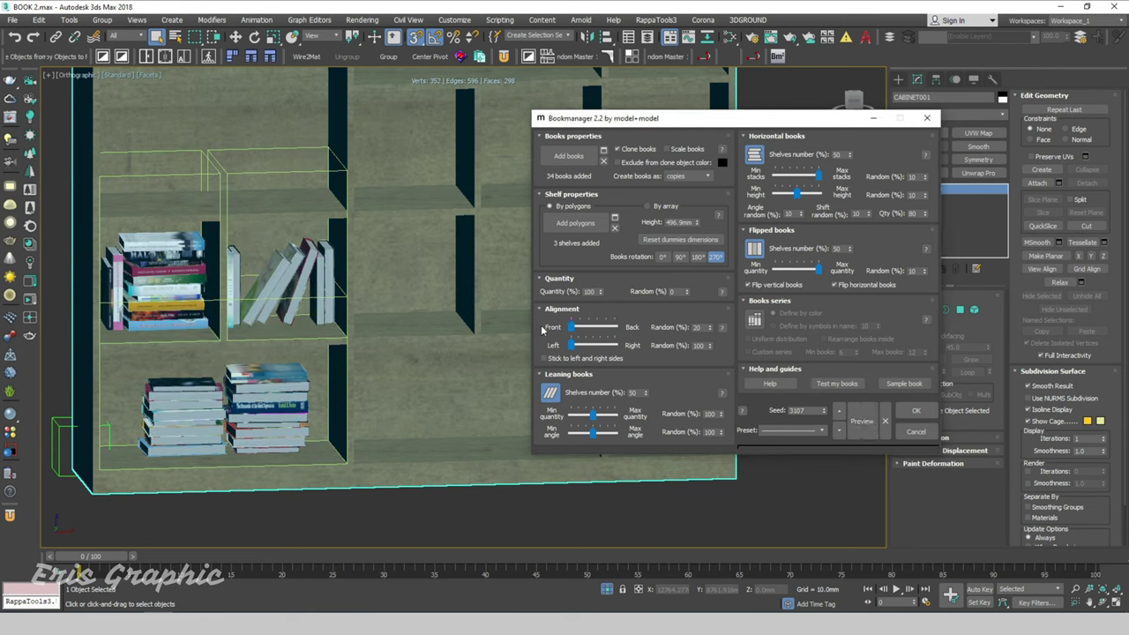
{"action": "left_click", "coordinate": [862, 422]}
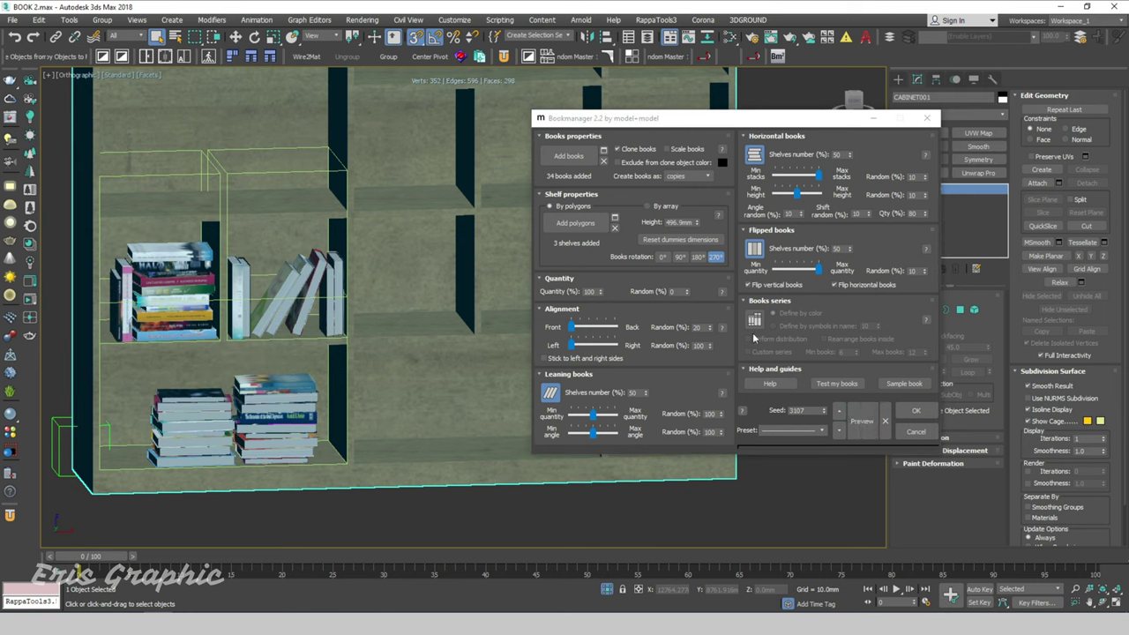
{"action": "left_click", "coordinate": [754, 321]}
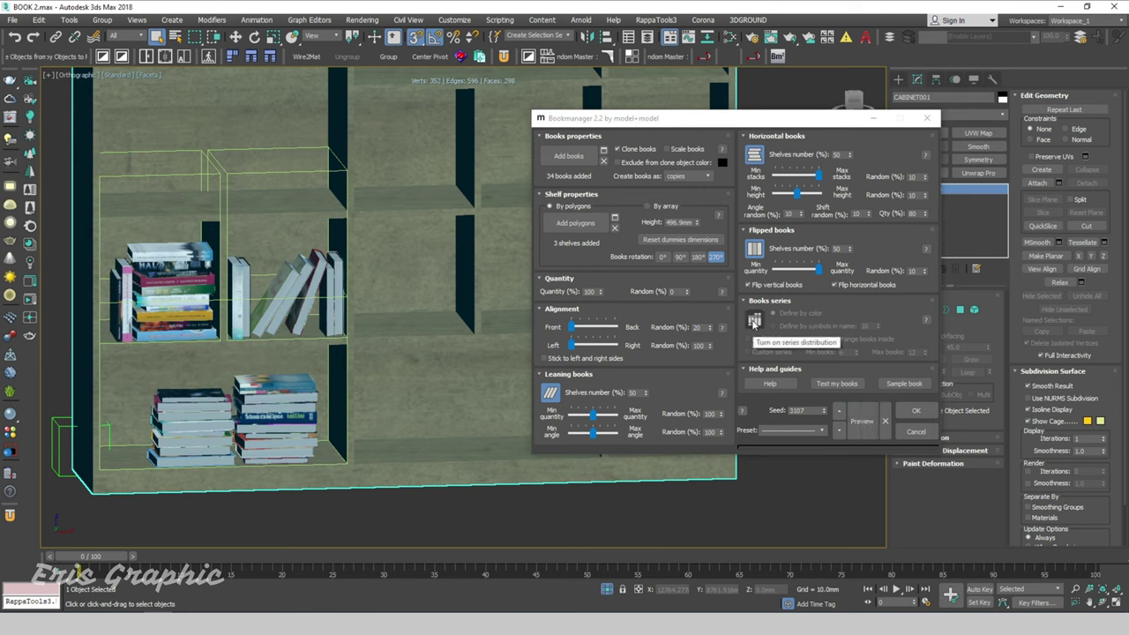
{"action": "left_click", "coordinate": [862, 422]}
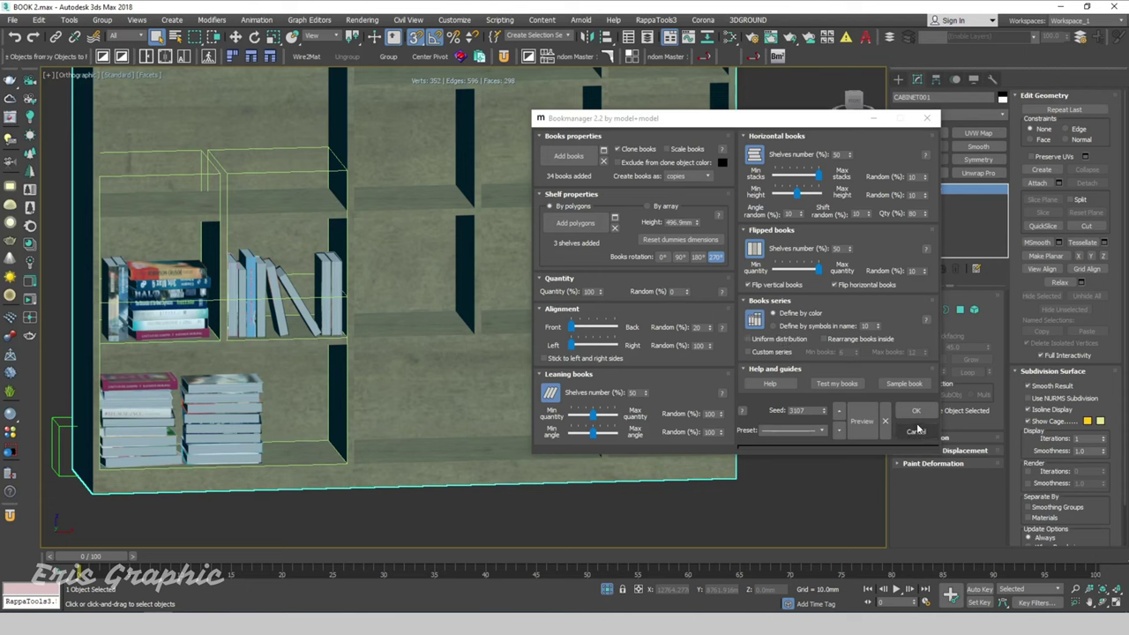
{"action": "left_click", "coordinate": [918, 412]}
Confirm the Attention dialog to generate the books, then deselect the cabinet.
{"action": "left_click", "coordinate": [539, 328]}
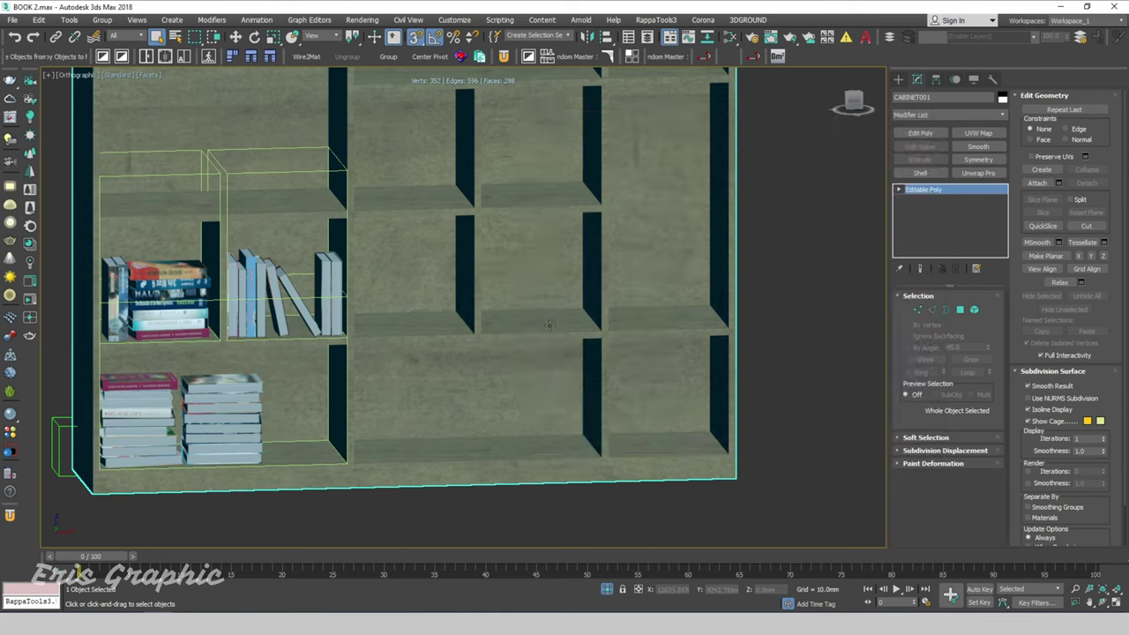
{"action": "scroll", "coordinate": [549, 326], "scroll_direction": "down", "scroll_amount": 5}
{"action": "mouse_move", "coordinate": [549, 326]}
{"action": "middle_mouse_down", "text": "alt"}
{"action": "mouse_move", "coordinate": [547, 344]}
{"action": "mouse_move", "coordinate": [537, 322]}
{"action": "mouse_move", "coordinate": [627, 348]}
{"action": "mouse_move", "coordinate": [643, 322]}
{"action": "mouse_move", "coordinate": [627, 356]}
{"action": "middle_mouse_up", "text": "alt"}
{"action": "left_click", "coordinate": [644, 322]}
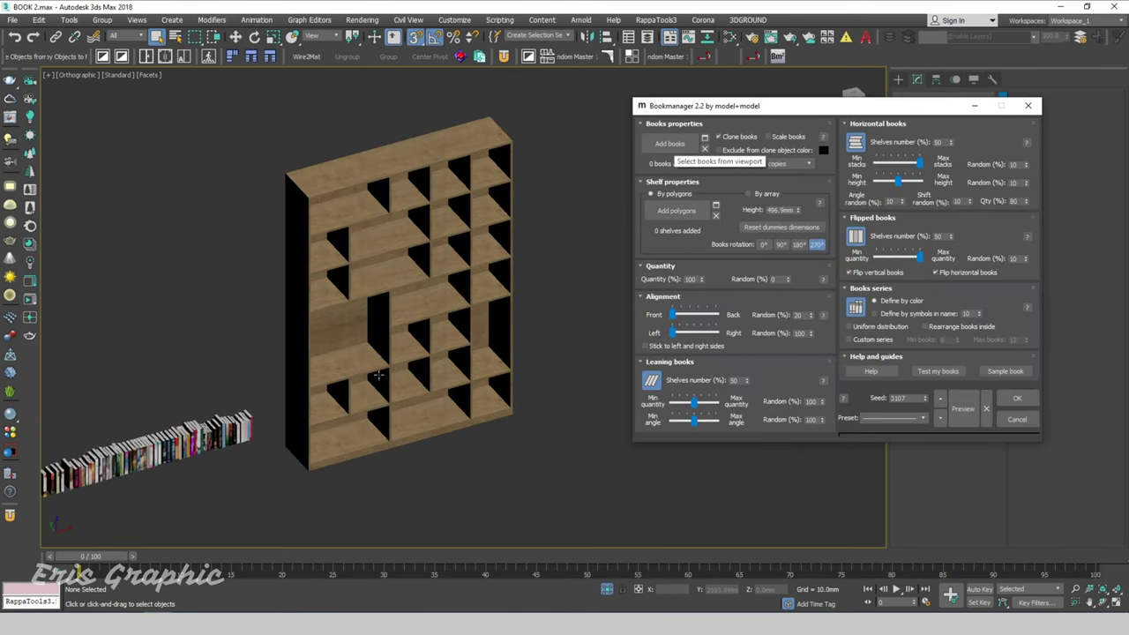
Window-select the 38 sample books and load them as Bookmanager's book source.
{"action": "middle_click_drag", "start_coordinate": [269, 383], "coordinate": [320, 339], "text": "alt"}
{"action": "left_click_drag", "start_coordinate": [319, 340], "coordinate": [205, 435]}
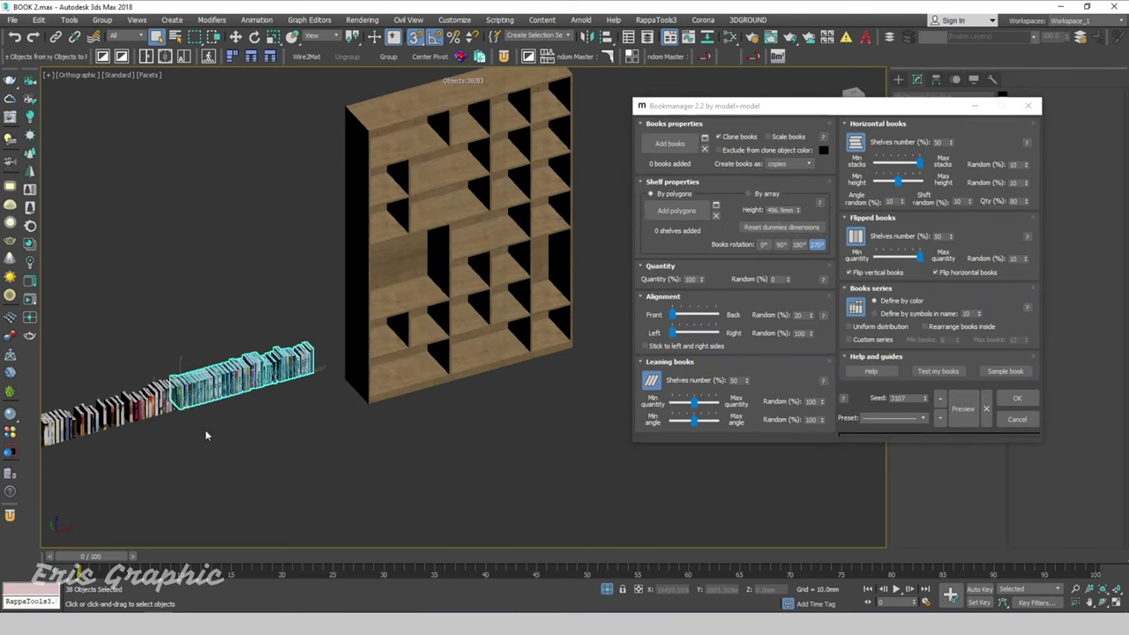
{"action": "left_click", "coordinate": [685, 154]}
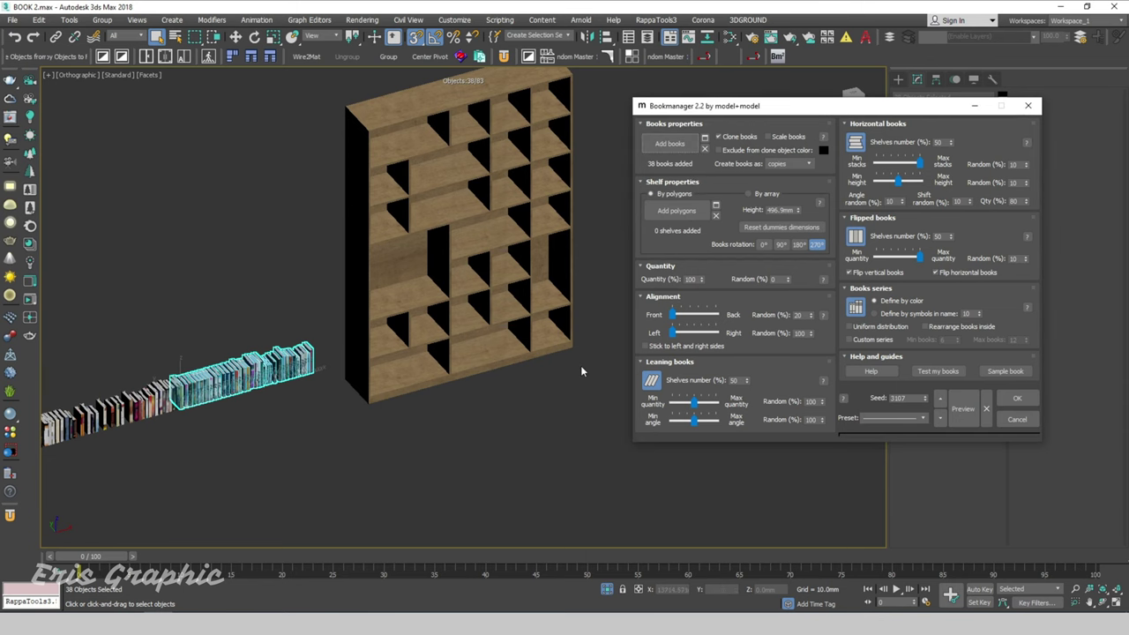
{"action": "left_click_drag", "start_coordinate": [812, 110], "coordinate": [725, 291]}
Select the bookcase and switch its Editable Poly to Polygon sub-object level.
{"action": "left_click", "coordinate": [504, 182]}
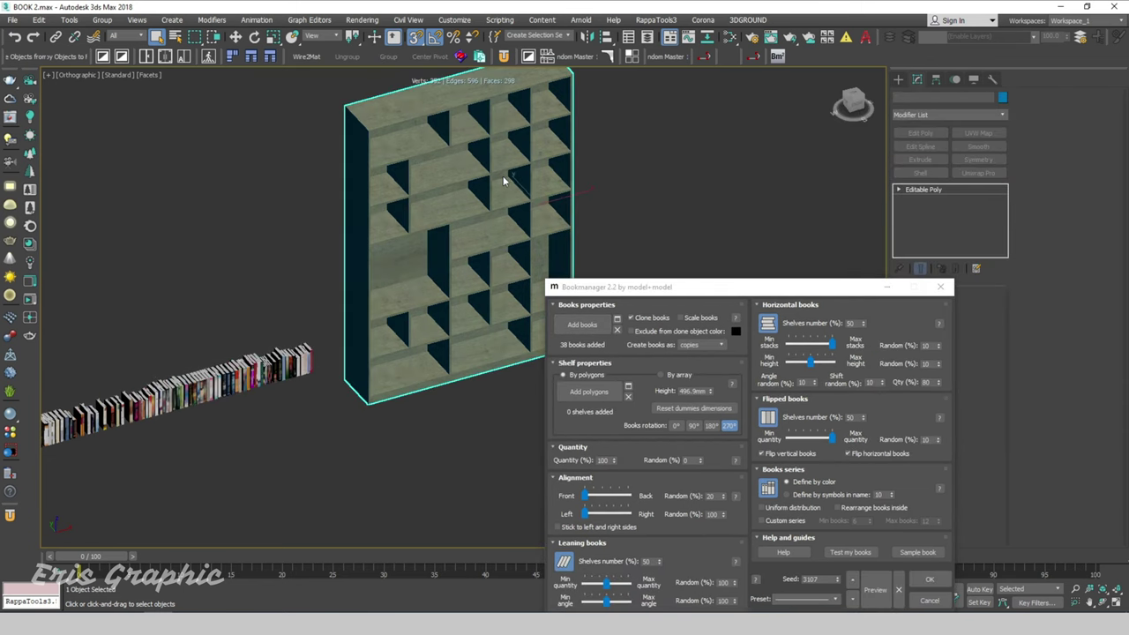
{"action": "scroll", "coordinate": [472, 377], "scroll_direction": "up", "scroll_amount": 3}
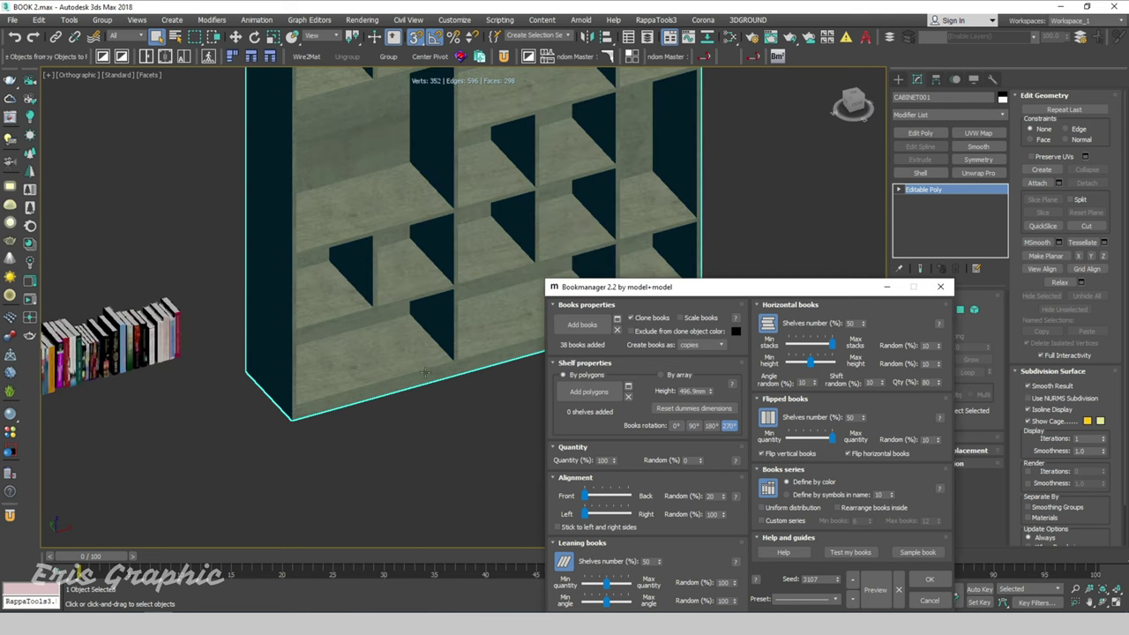
{"action": "scroll", "coordinate": [340, 396], "scroll_direction": "up", "scroll_amount": 1}
{"action": "scroll", "coordinate": [340, 396], "scroll_direction": "down", "scroll_amount": 2}
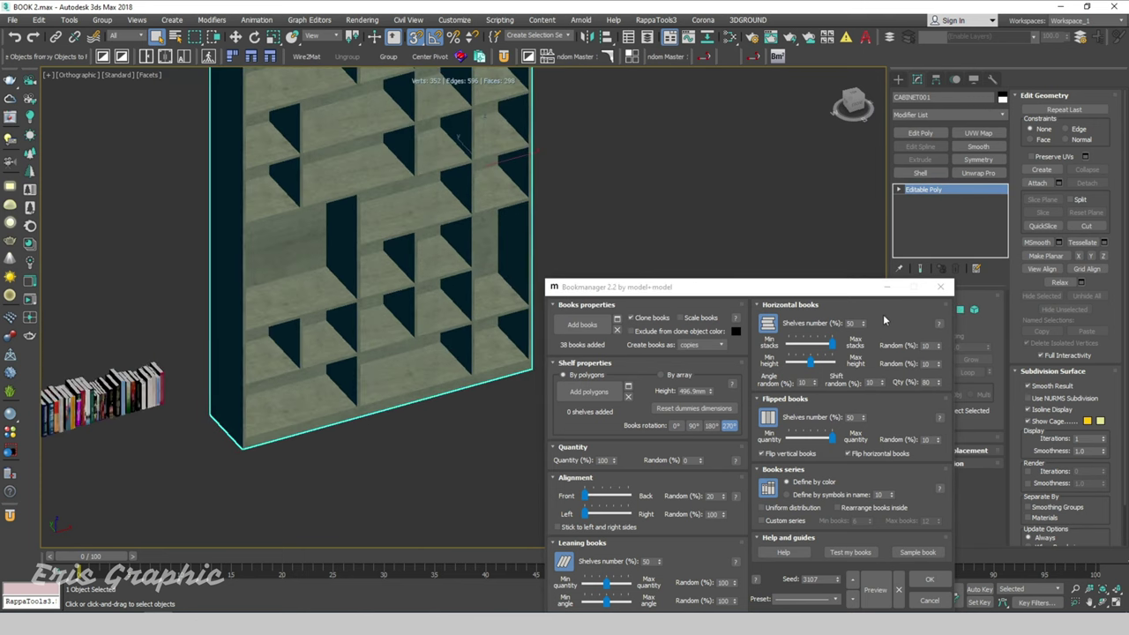
{"action": "left_click", "coordinate": [960, 311]}
Pick the lower and middle shelf-floor polygons of the cabinet.
{"action": "left_click", "coordinate": [390, 377], "text": "ctrl"}
{"action": "left_click", "coordinate": [381, 333], "text": "ctrl"}
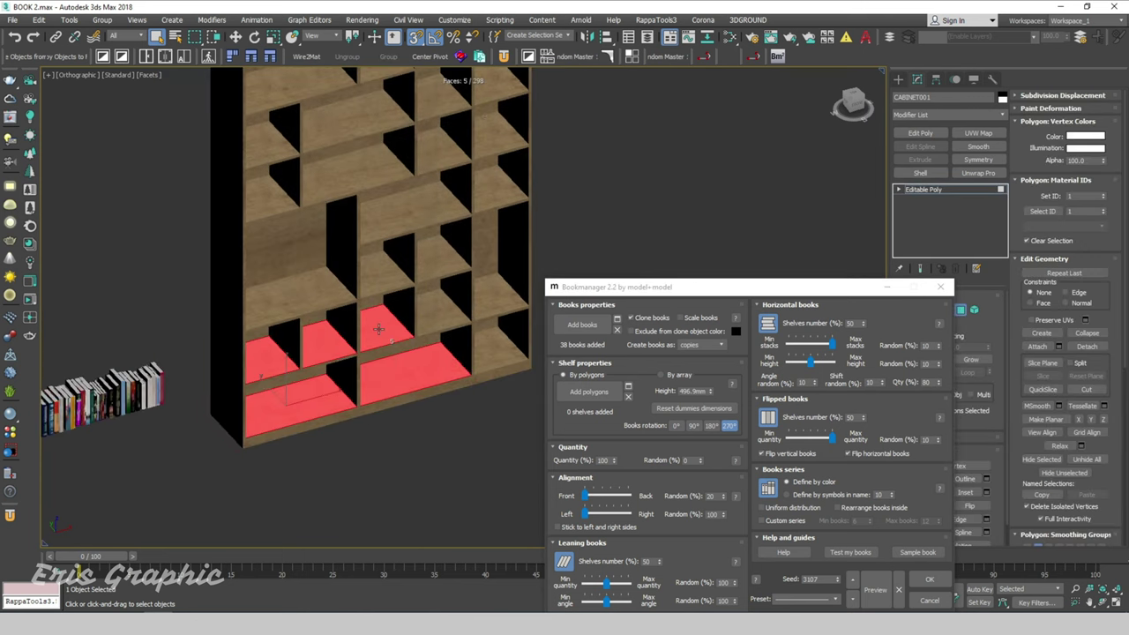
{"action": "left_click", "coordinate": [430, 309], "text": "ctrl"}
{"action": "left_click", "coordinate": [490, 295], "text": "ctrl"}
{"action": "left_click", "coordinate": [484, 327], "text": "ctrl"}
{"action": "left_click", "coordinate": [439, 260], "text": "ctrl"}
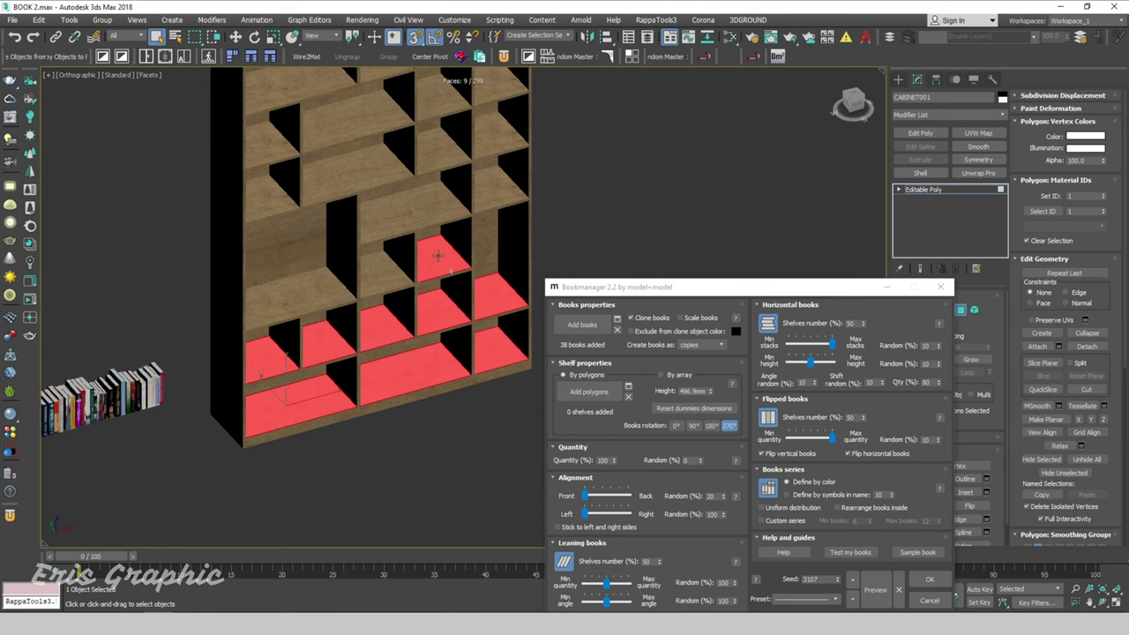
{"action": "middle_click_drag", "start_coordinate": [440, 260], "coordinate": [422, 295], "text": "alt"}
{"action": "left_click", "coordinate": [421, 296], "text": "ctrl"}
{"action": "left_click", "coordinate": [495, 275], "text": "ctrl"}
{"action": "left_click", "coordinate": [515, 242], "text": "ctrl"}
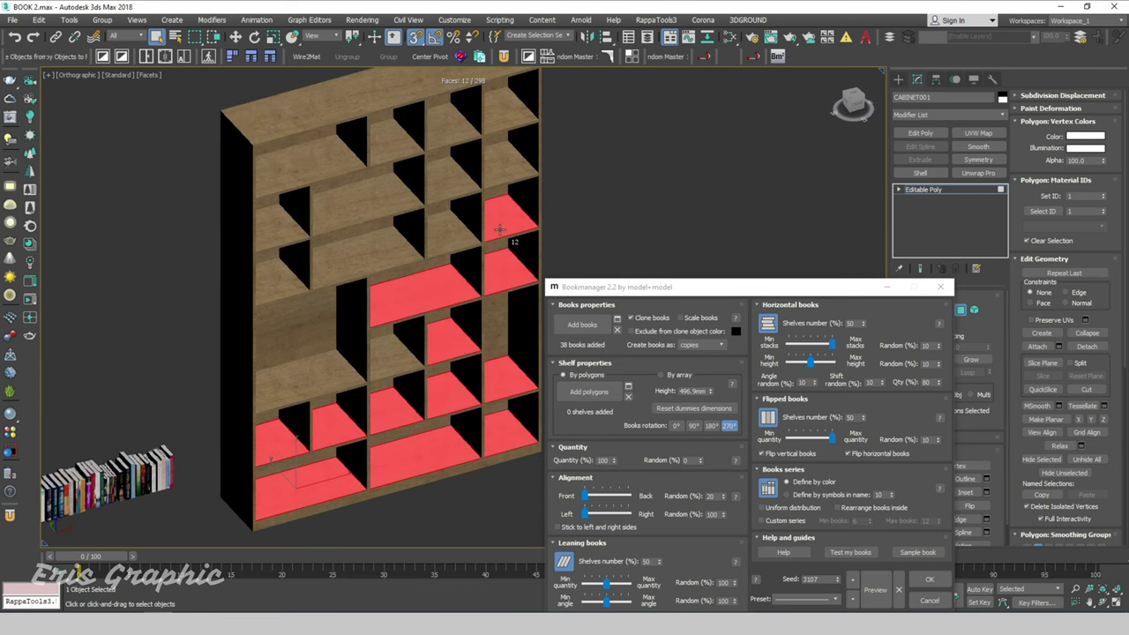
{"action": "left_click", "coordinate": [436, 233], "text": "ctrl"}
{"action": "left_click", "coordinate": [399, 256], "text": "ctrl"}
{"action": "left_click", "coordinate": [284, 280], "text": "ctrl"}
Add the left, large middle, upper-right and top shelf floors to reach 23, then move Bookmanager aside.
{"action": "left_click", "coordinate": [275, 223], "text": "ctrl"}
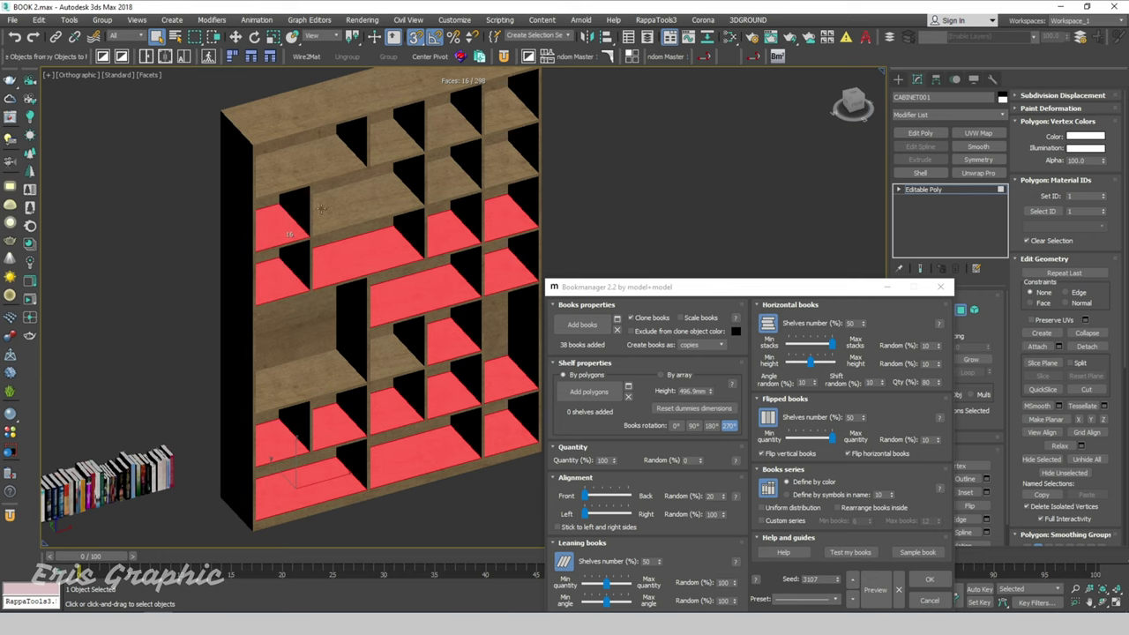
{"action": "left_click", "coordinate": [339, 204], "text": "ctrl"}
{"action": "left_click", "coordinate": [443, 182], "text": "ctrl"}
{"action": "left_click", "coordinate": [492, 107], "text": "ctrl"}
{"action": "left_click", "coordinate": [454, 125], "text": "ctrl"}
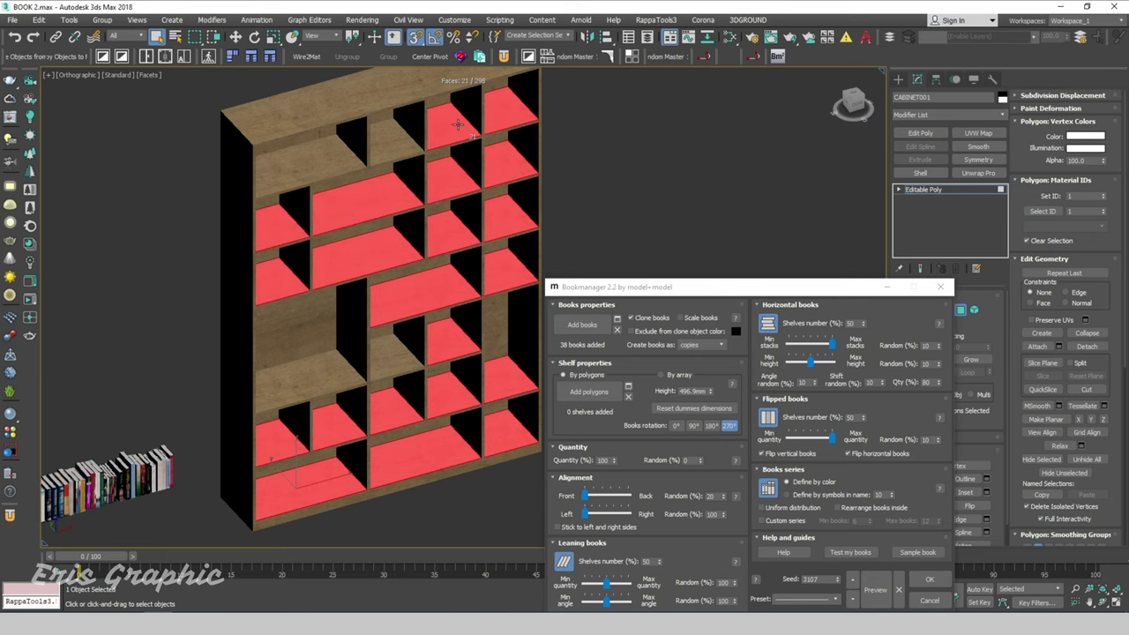
{"action": "left_click", "coordinate": [397, 141], "text": "ctrl"}
{"action": "left_click", "coordinate": [310, 168], "text": "ctrl"}
{"action": "scroll", "coordinate": [349, 198], "scroll_direction": "down", "scroll_amount": 4}
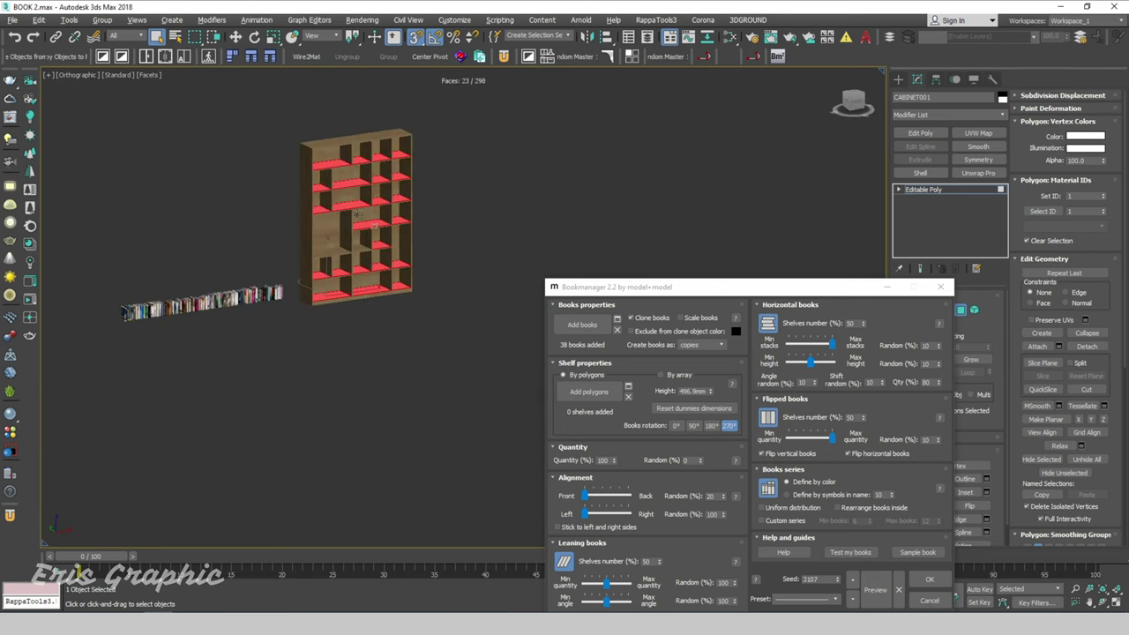
{"action": "left_click_drag", "start_coordinate": [603, 288], "coordinate": [557, 127]}
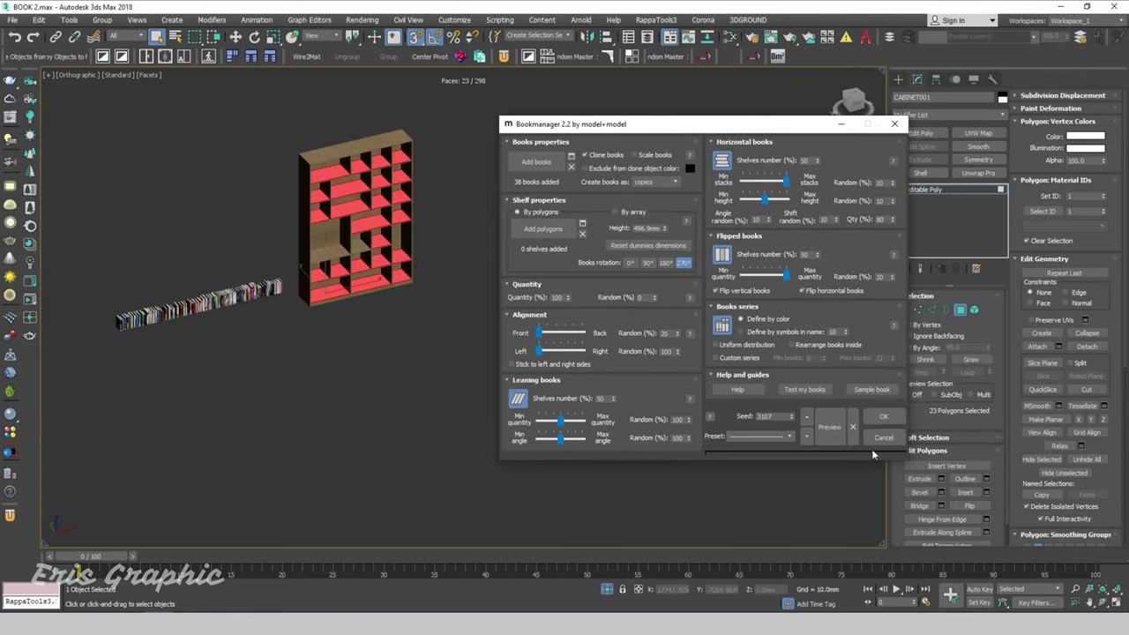
Use Add polygons to register the 23 selected faces as shelves, then preview the books.
{"action": "left_click", "coordinate": [556, 230]}
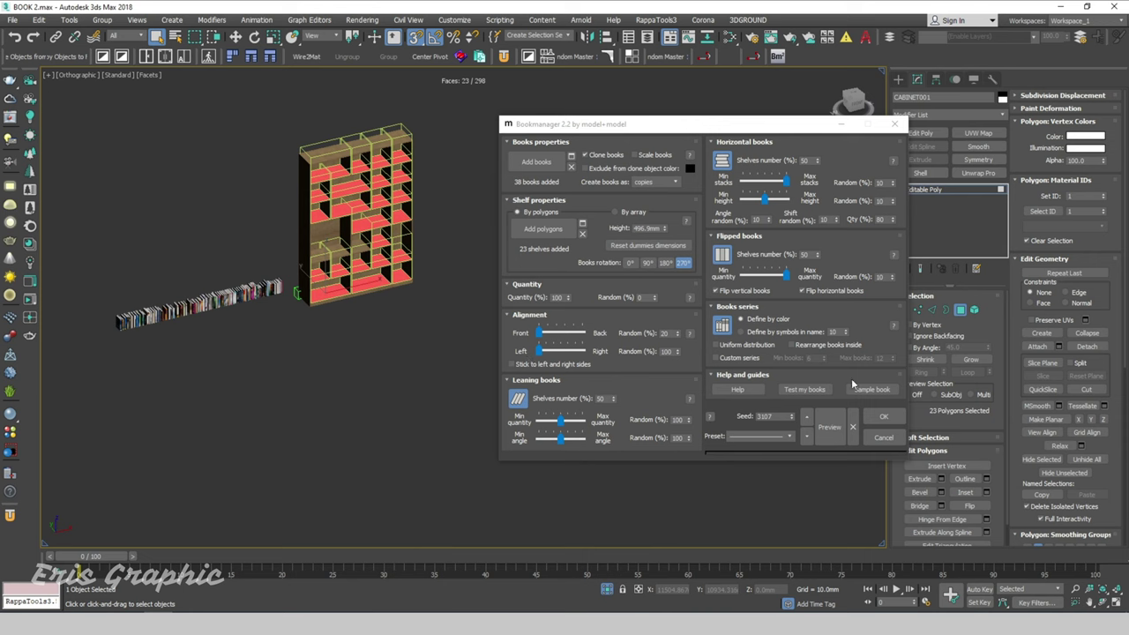
{"action": "left_click", "coordinate": [828, 427]}
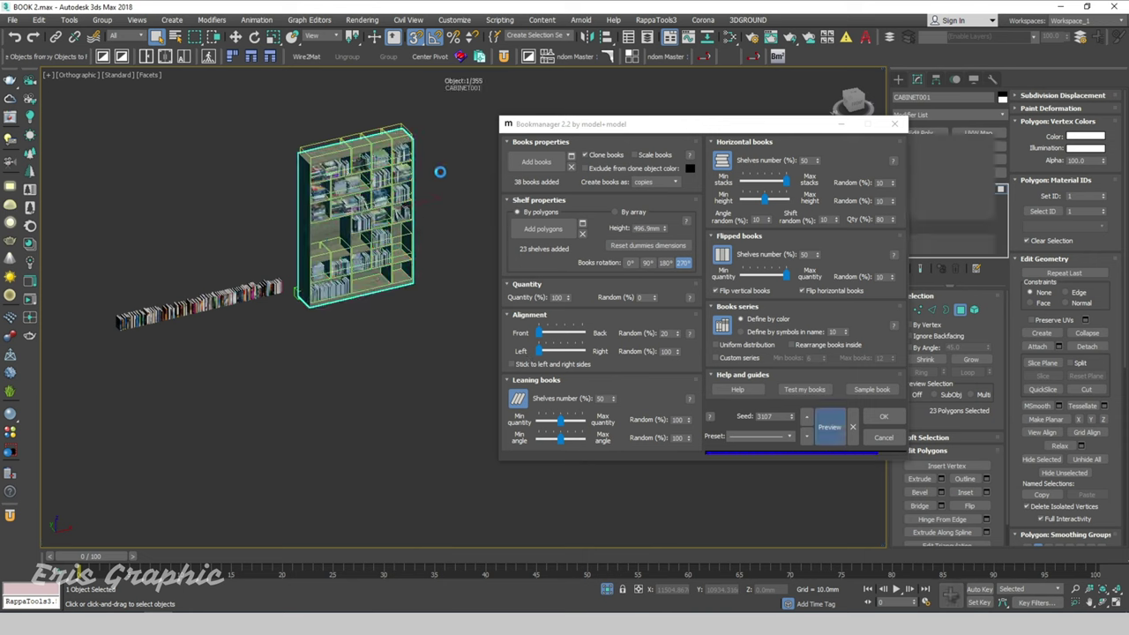
Regenerate the book preview with the Front/Back alignment set to Front.
{"action": "scroll", "coordinate": [440, 172], "scroll_direction": "up", "scroll_amount": 2}
{"action": "scroll", "coordinate": [423, 335], "scroll_direction": "up", "scroll_amount": 3}
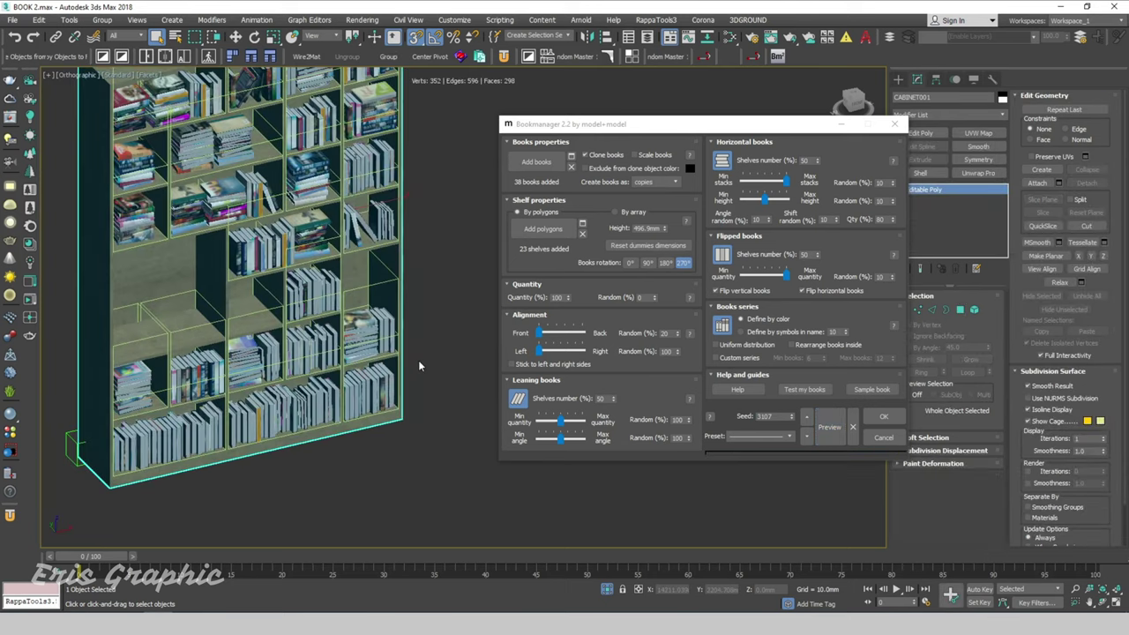
{"action": "middle_click_drag", "start_coordinate": [418, 365], "coordinate": [452, 434]}
{"action": "left_click", "coordinate": [829, 427]}
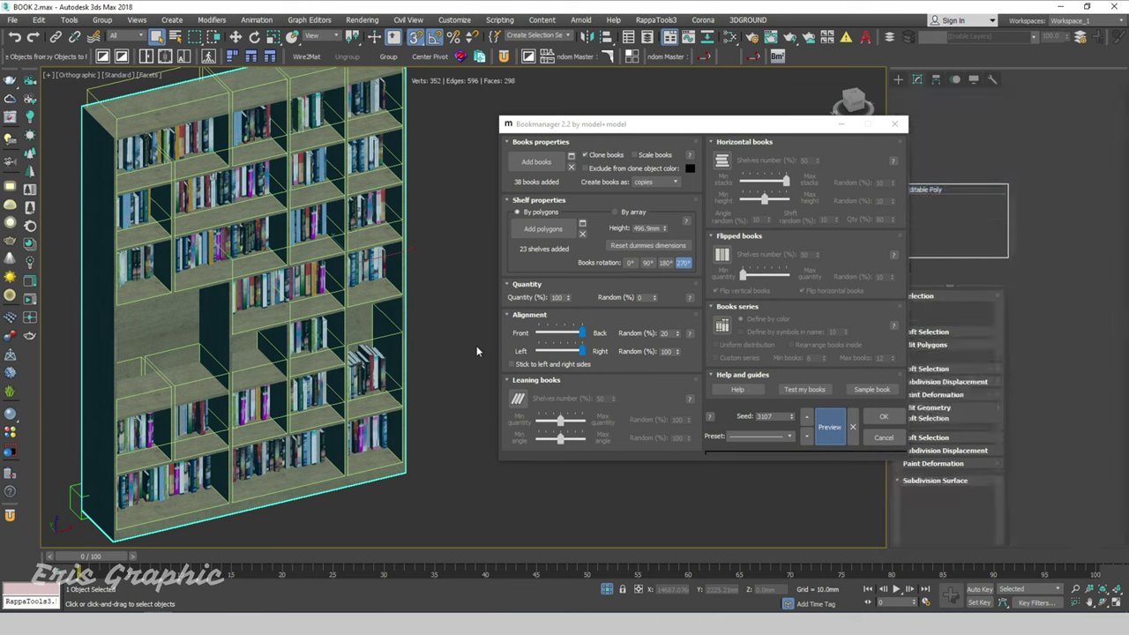
{"action": "left_click", "coordinate": [541, 335]}
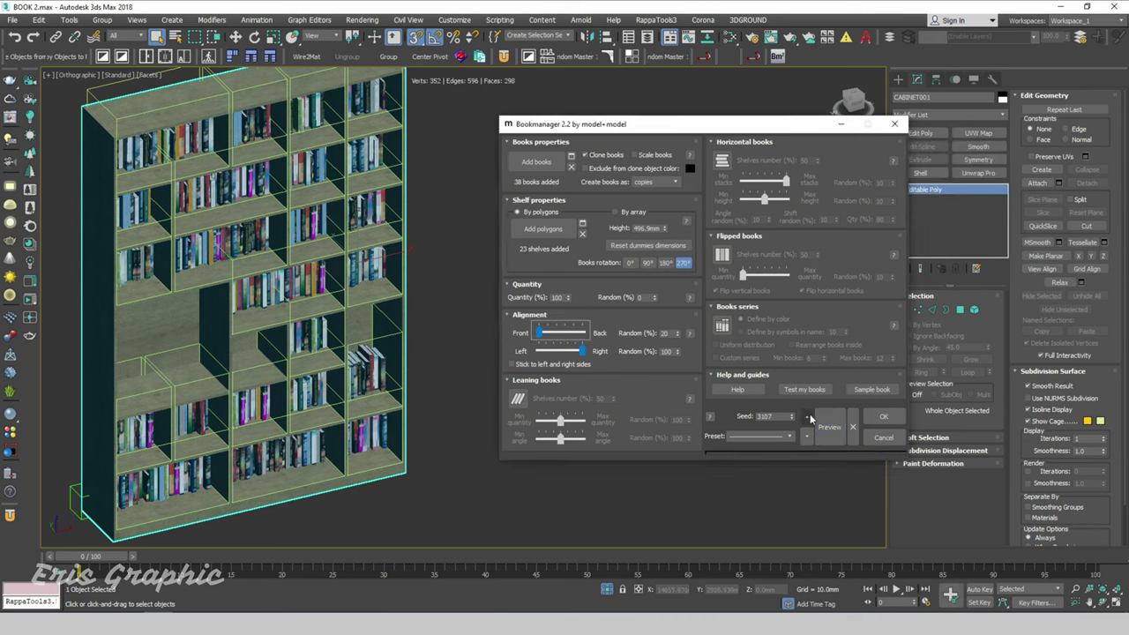
{"action": "left_click", "coordinate": [829, 427]}
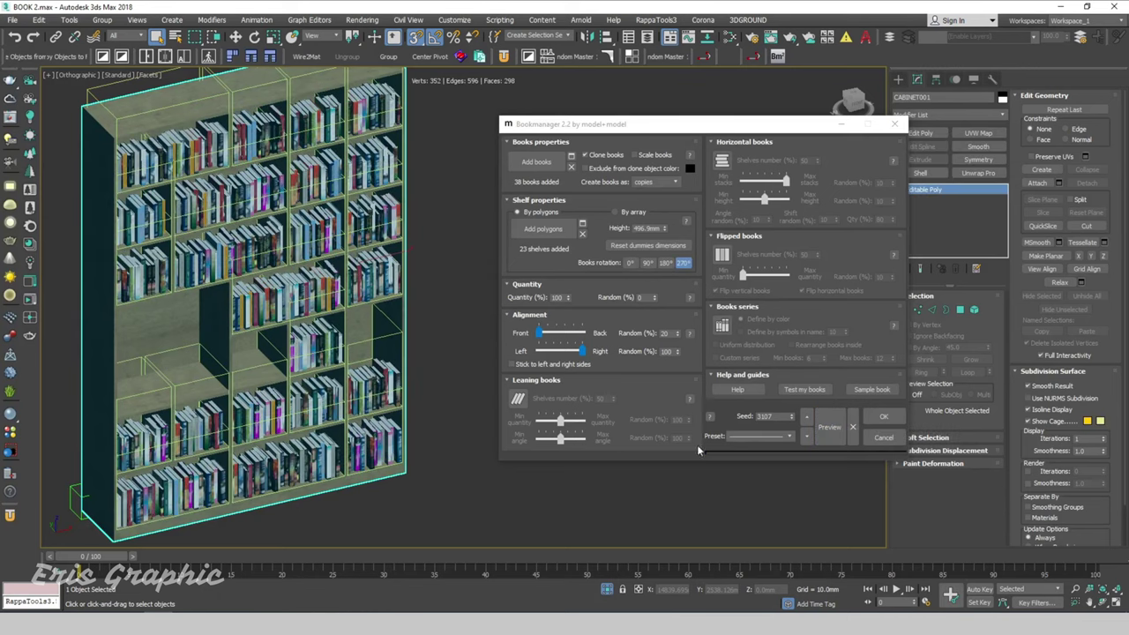
Close Bookmanager keeping the books, then show edged faces with F4 and orbit the bookcase.
{"action": "left_click", "coordinate": [882, 417]}
{"action": "left_click", "coordinate": [539, 328]}
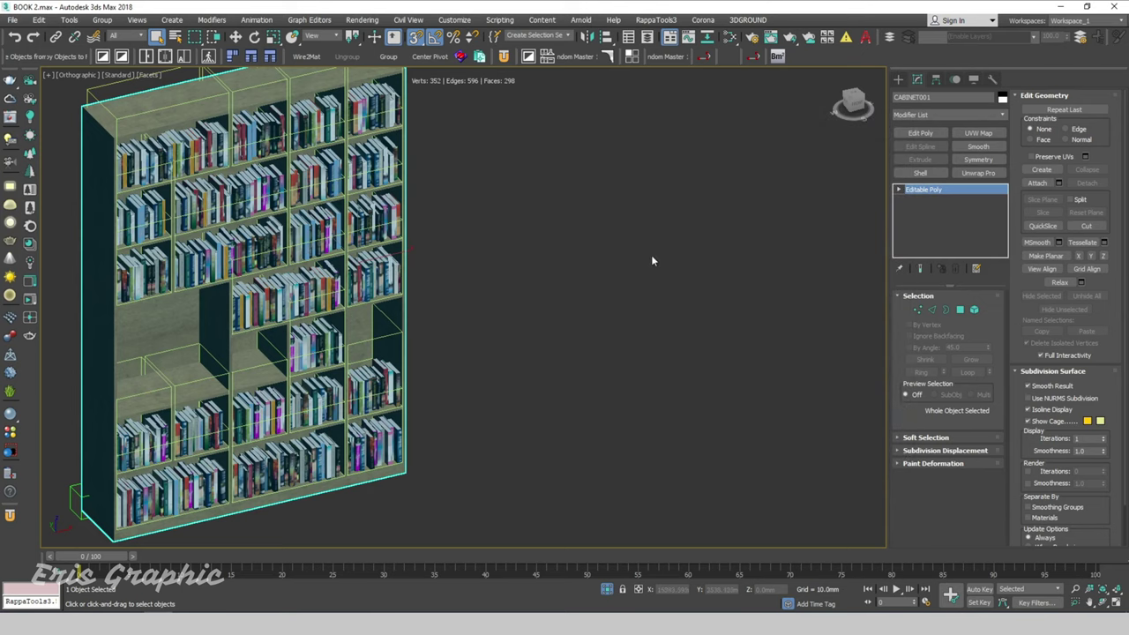
{"action": "mouse_move", "coordinate": [541, 239]}
{"action": "middle_mouse_down"}
{"action": "mouse_move", "coordinate": [564, 275]}
{"action": "mouse_move", "coordinate": [602, 292]}
{"action": "middle_mouse_up"}
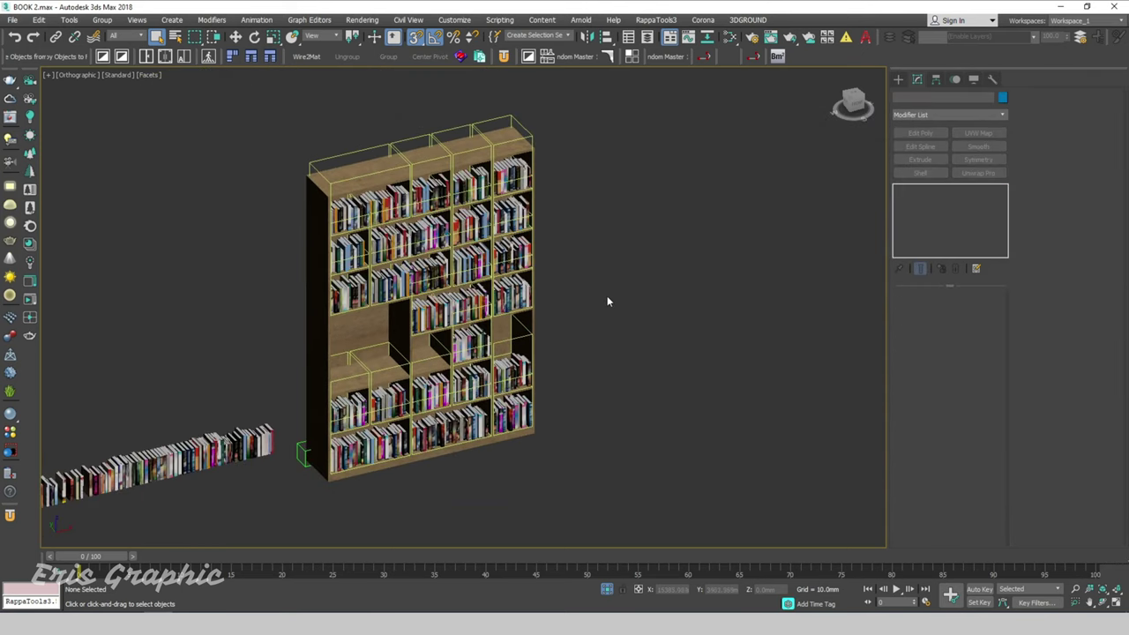
{"action": "key", "text": "F4"}
{"action": "key", "text": "F4"}
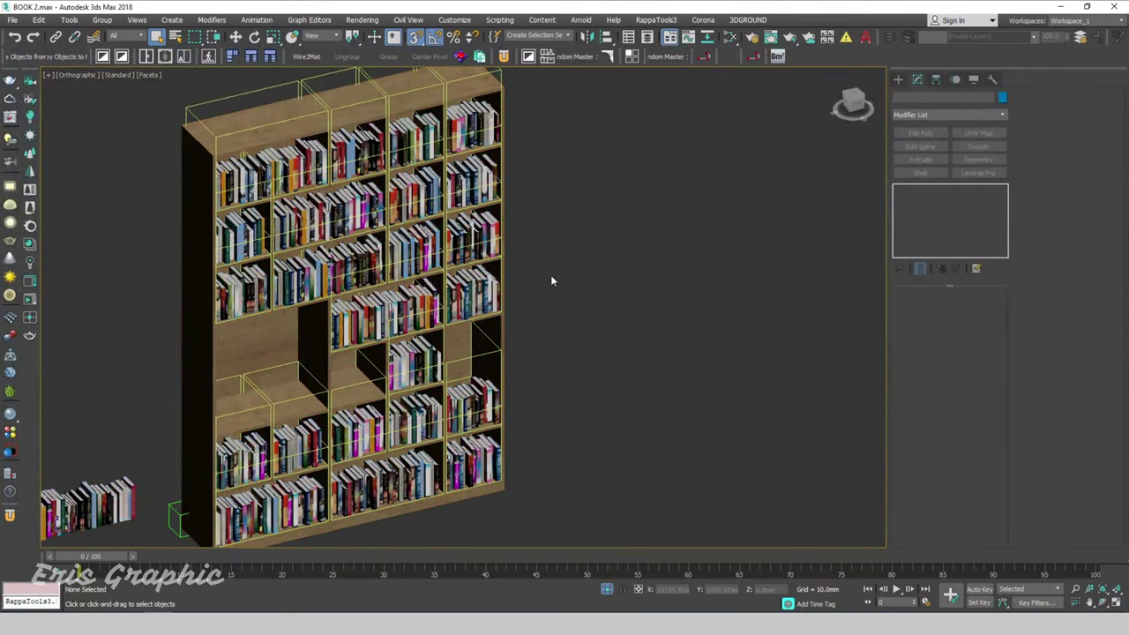
{"action": "middle_click_drag", "start_coordinate": [550, 274], "coordinate": [662, 285], "text": "alt"}
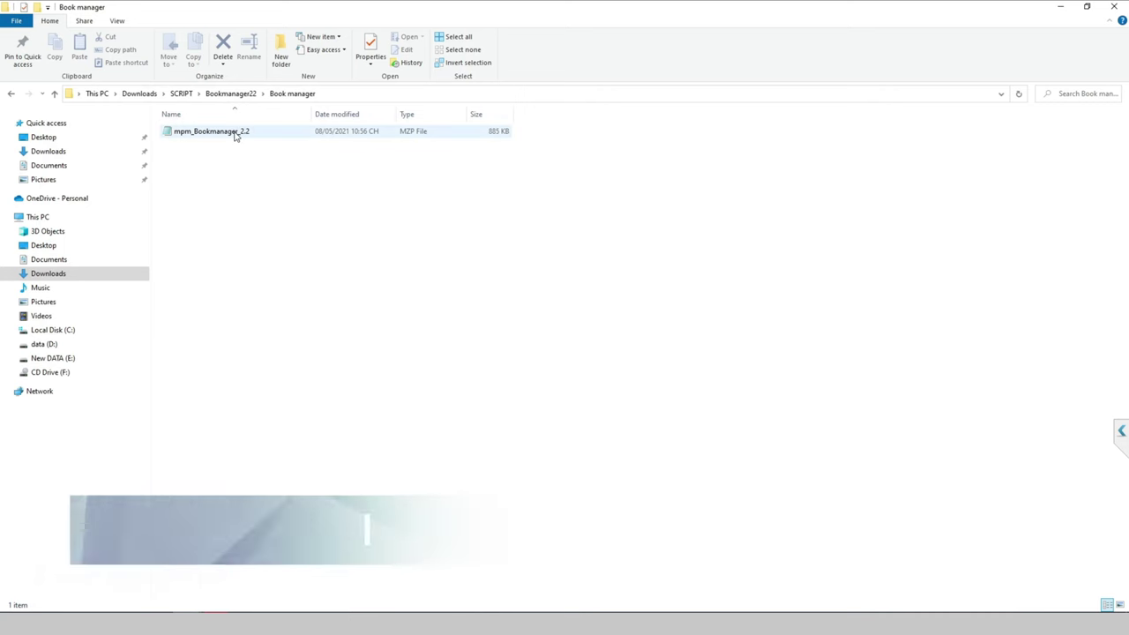
Copy mpm_Bookmanager_2.2 and go to C:\Program Files\Autodesk\3ds Max 2018\scripts.
{"action": "right_click", "coordinate": [234, 133]}
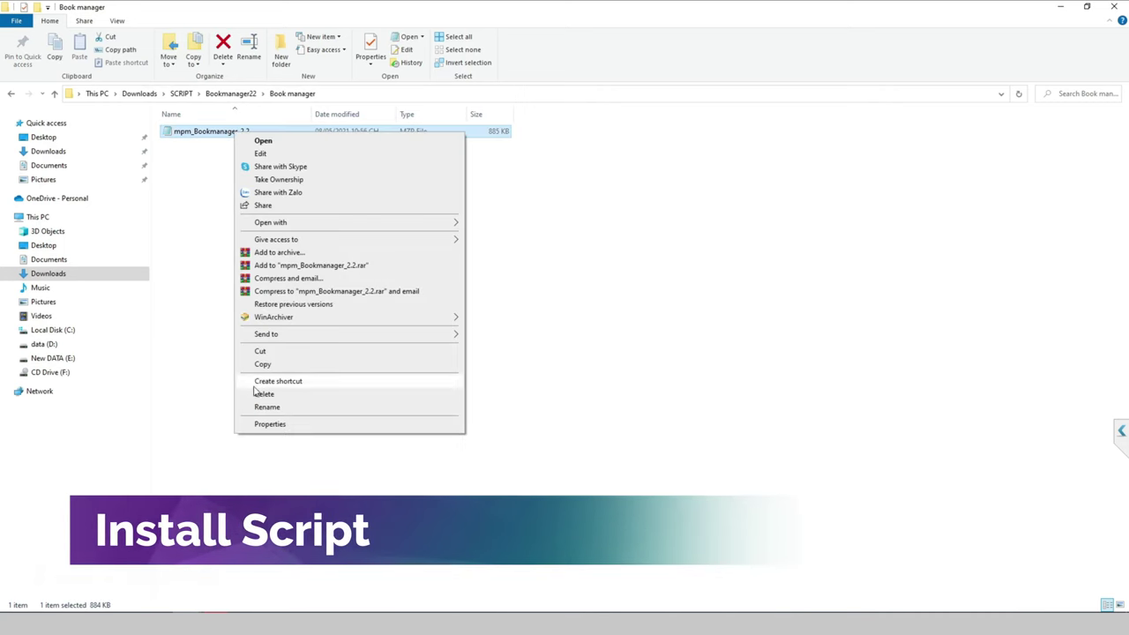
{"action": "left_click", "coordinate": [298, 367]}
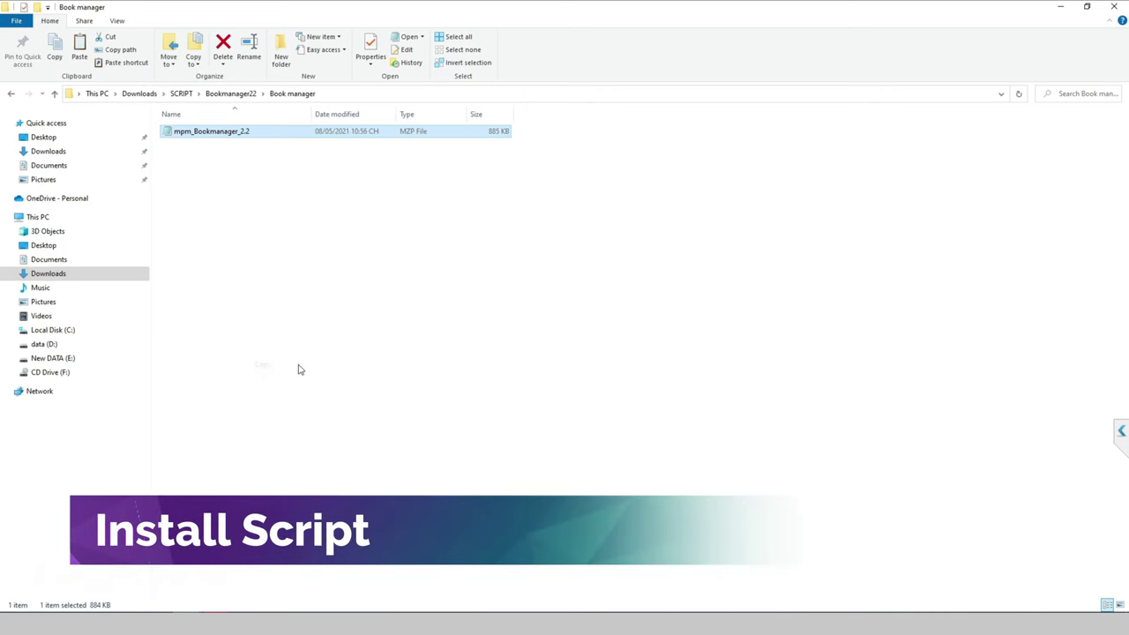
{"action": "left_click", "coordinate": [69, 331]}
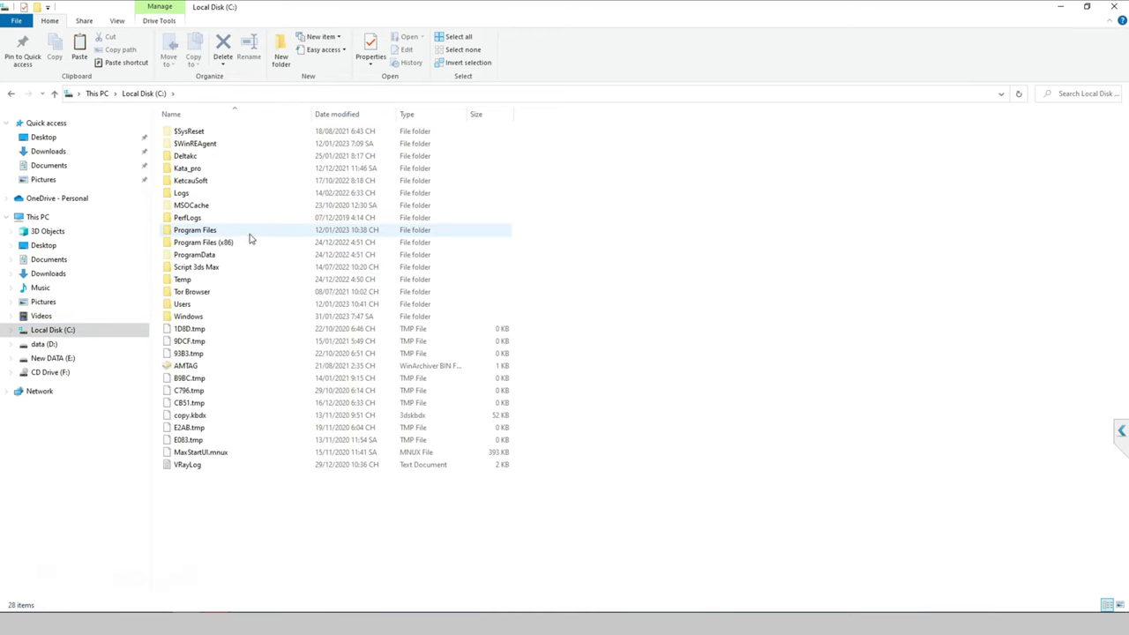
{"action": "double_click", "coordinate": [220, 230]}
{"action": "left_click", "coordinate": [195, 148]}
{"action": "double_click", "coordinate": [195, 145]}
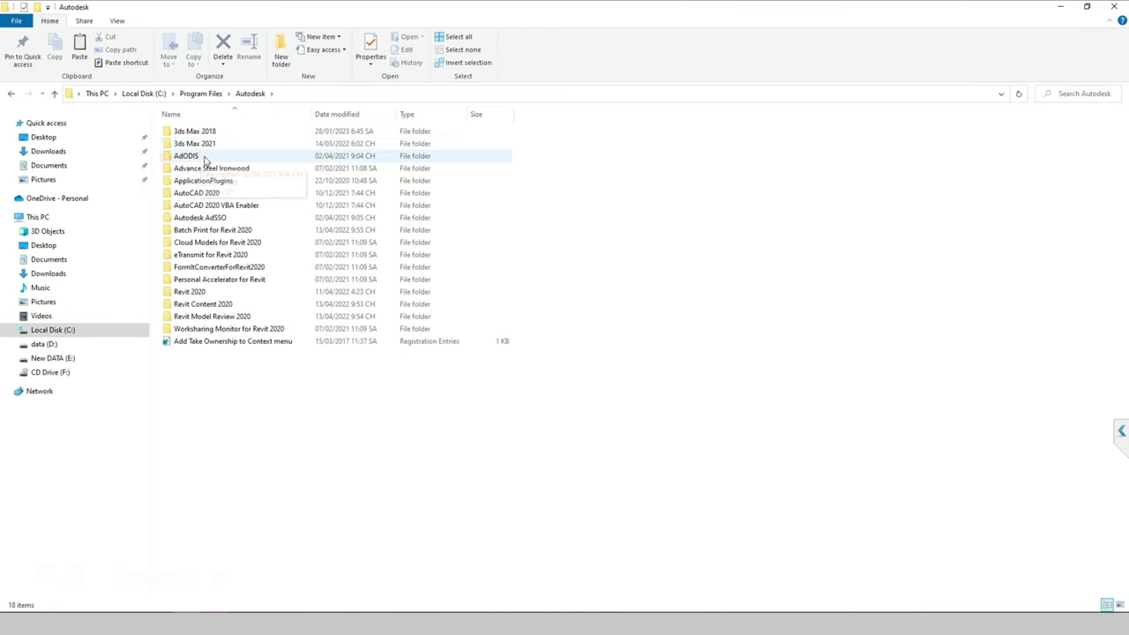
{"action": "double_click", "coordinate": [211, 130]}
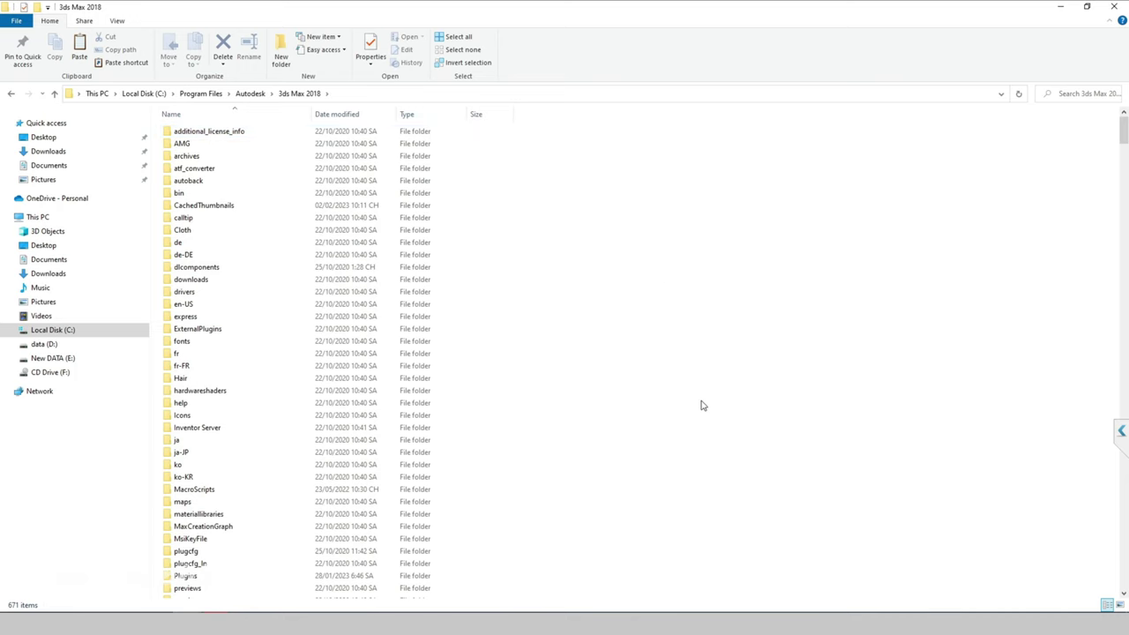
{"action": "scroll", "coordinate": [730, 405], "scroll_direction": "down", "scroll_amount": 1}
{"action": "scroll", "coordinate": [729, 406], "scroll_direction": "down", "scroll_amount": 2}
{"action": "scroll", "coordinate": [729, 407], "scroll_direction": "down", "scroll_amount": 4}
{"action": "scroll", "coordinate": [729, 407], "scroll_direction": "down", "scroll_amount": 1}
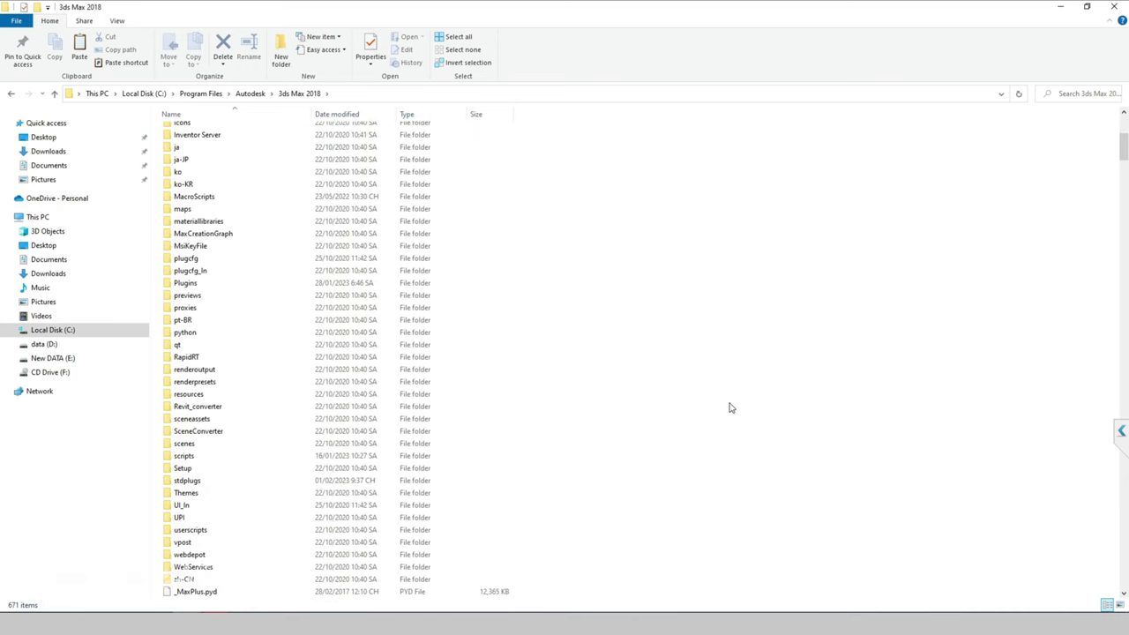
{"action": "double_click", "coordinate": [245, 456]}
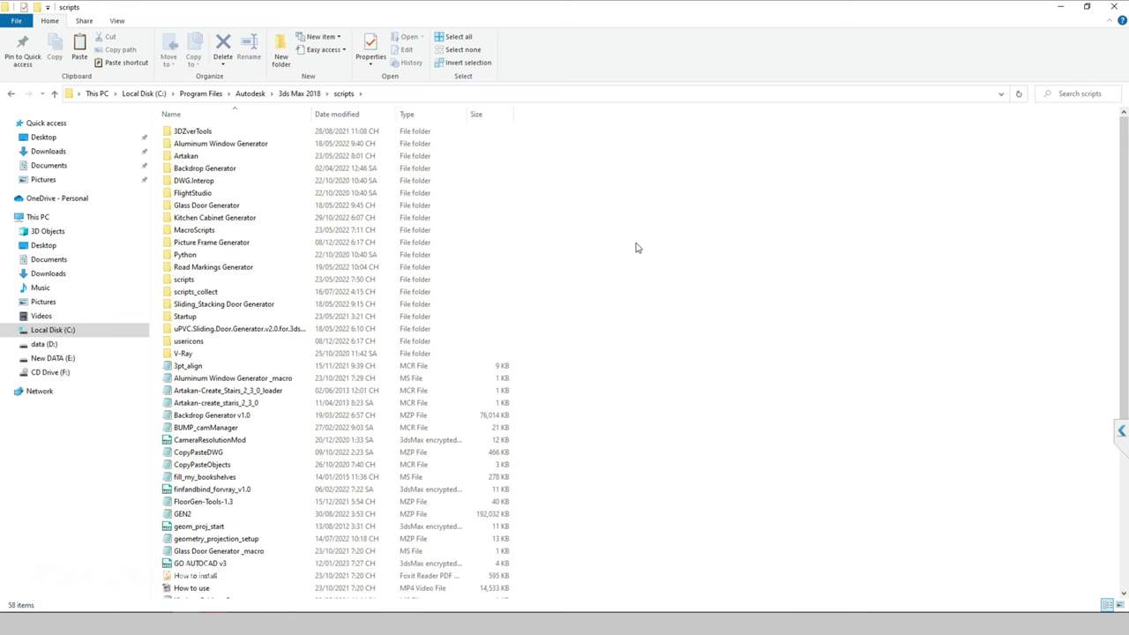
Paste mpm_Bookmanager_2.2 into the scripts folder.
{"action": "right_click", "coordinate": [679, 232]}
{"action": "left_click", "coordinate": [727, 319]}
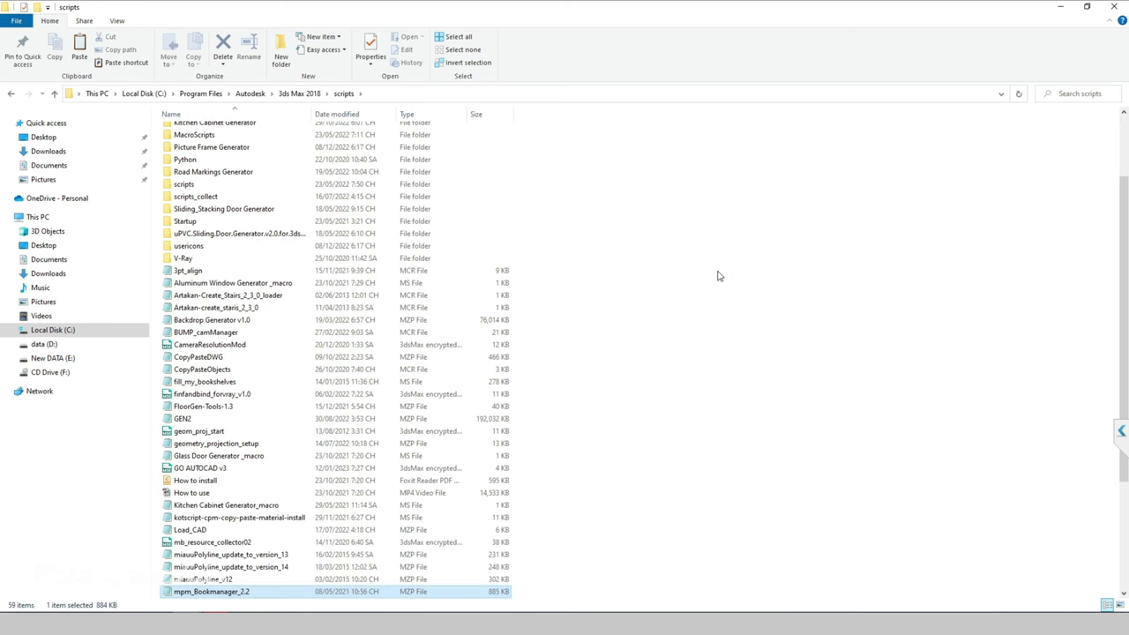
{"action": "left_click", "coordinate": [792, 347]}
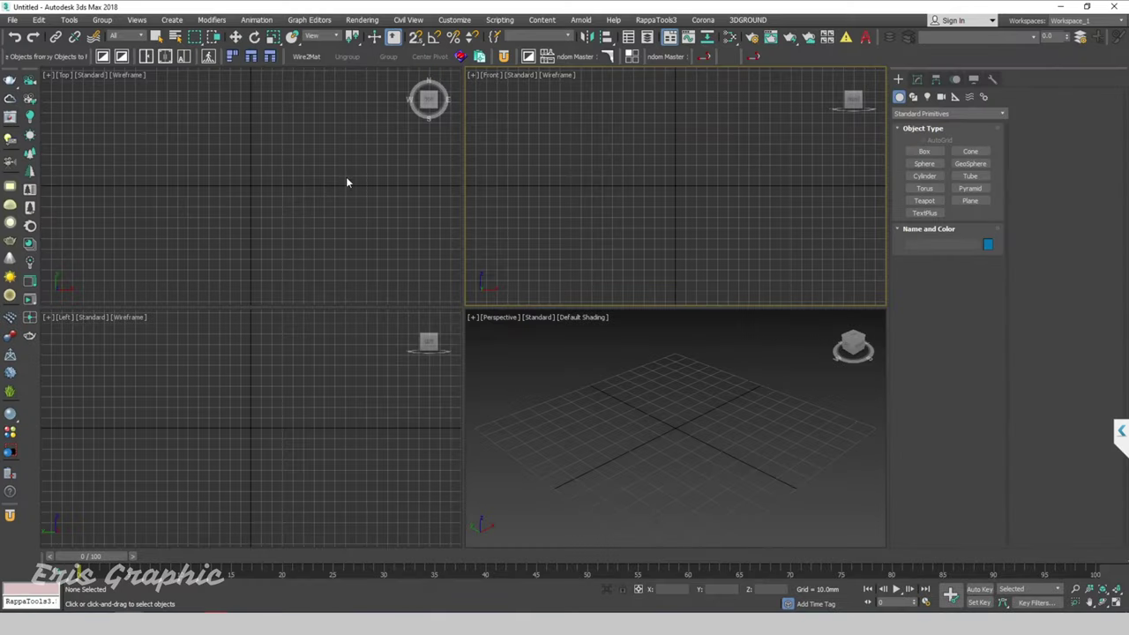
Open the mpm_Bookmanager_2.2 script file from the Scripting menu.
{"action": "left_click", "coordinate": [500, 21]}
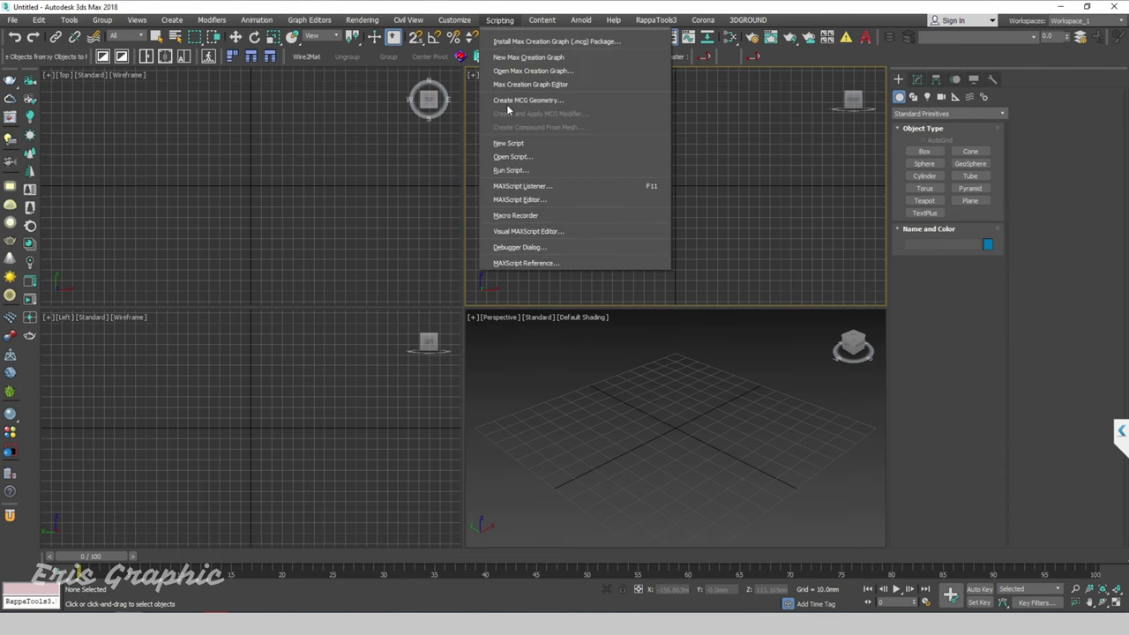
{"action": "left_click", "coordinate": [520, 170]}
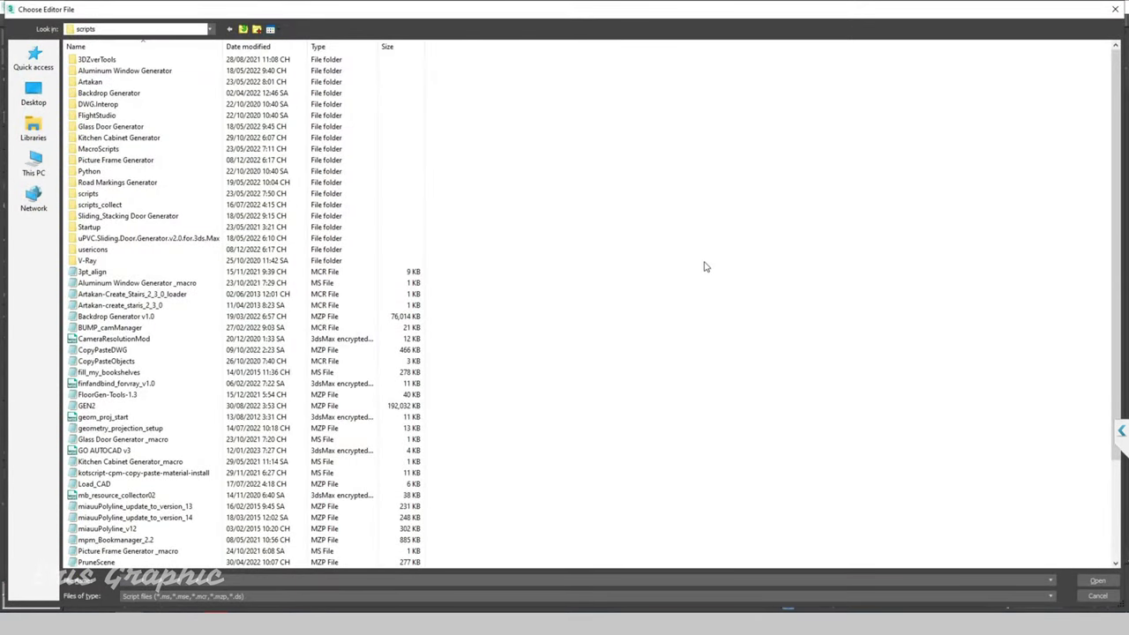
{"action": "scroll", "coordinate": [703, 267], "scroll_direction": "down", "scroll_amount": 2}
{"action": "scroll", "coordinate": [703, 267], "scroll_direction": "down", "scroll_amount": 2}
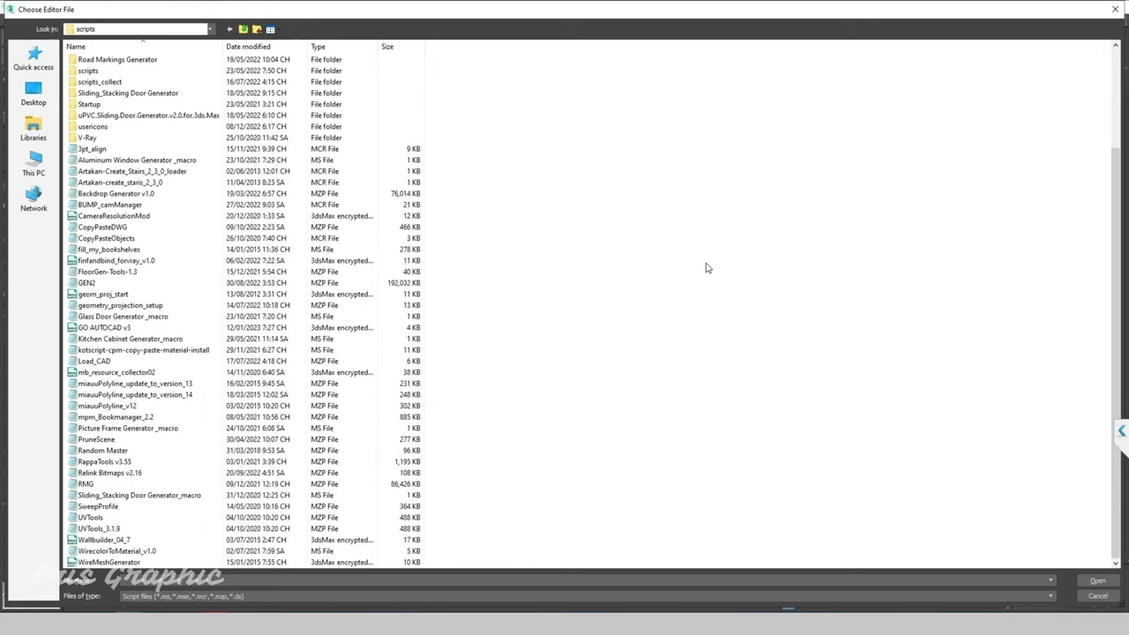
{"action": "left_click", "coordinate": [147, 418]}
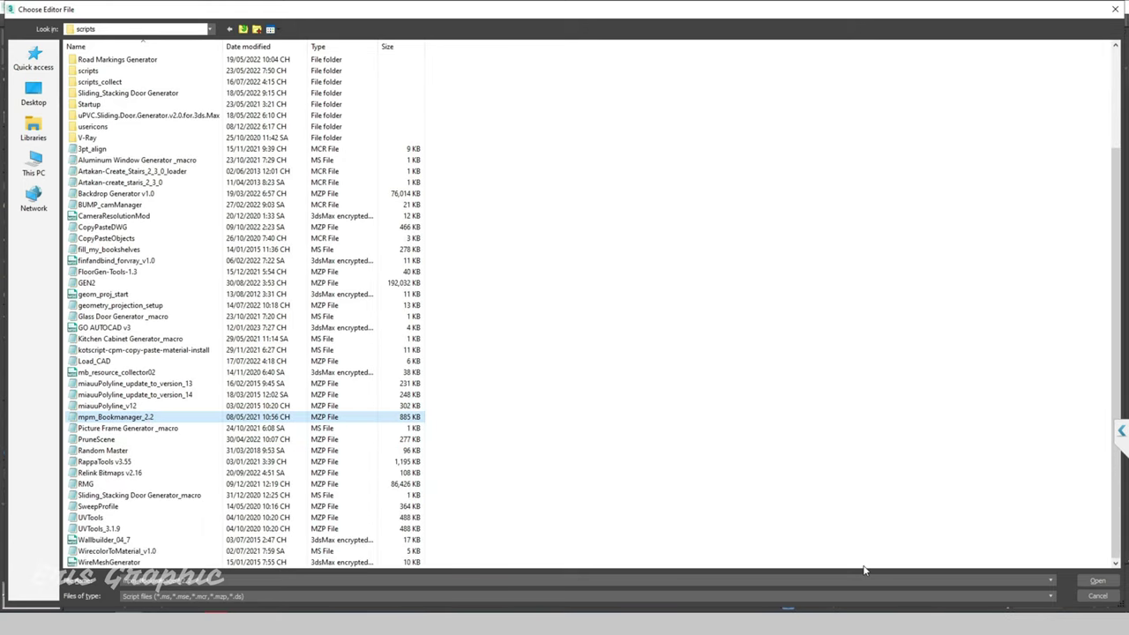
{"action": "left_click", "coordinate": [1097, 580]}
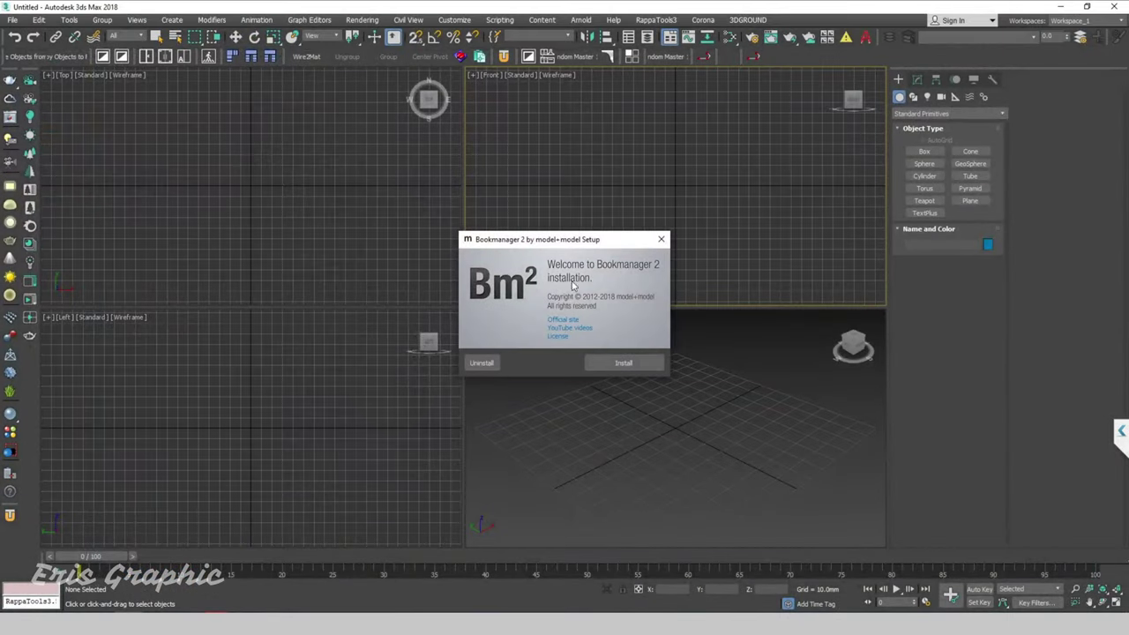
Install Bookmanager 2.2, dismiss the update and completion messages, and close its panel.
{"action": "left_click", "coordinate": [623, 362]}
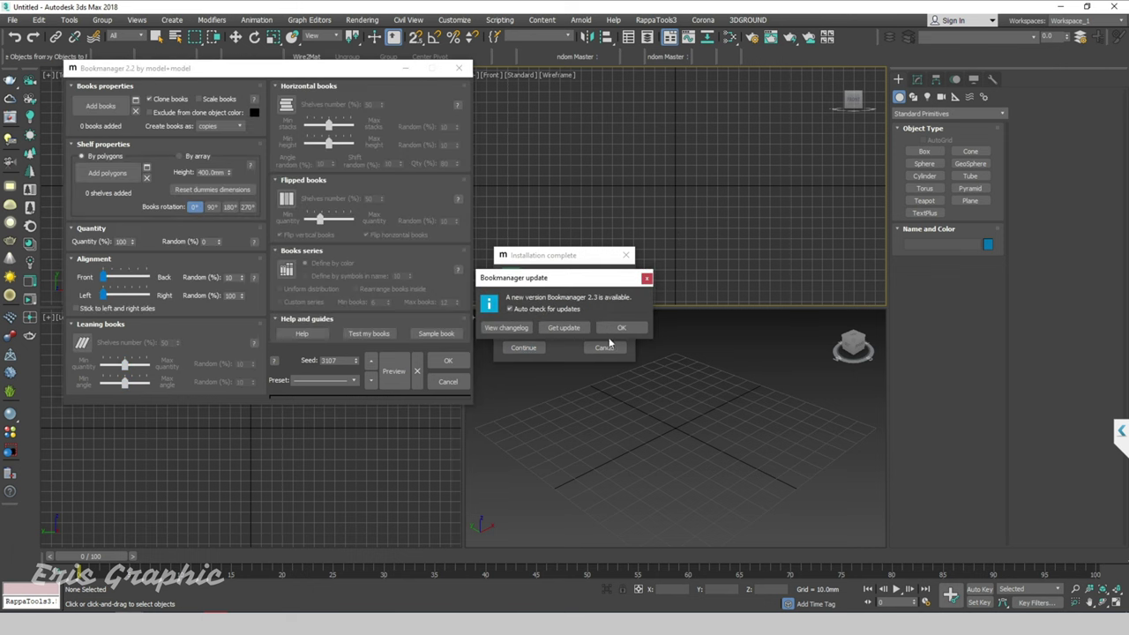
{"action": "left_click", "coordinate": [646, 278]}
{"action": "left_click_drag", "start_coordinate": [316, 86], "coordinate": [630, 174]}
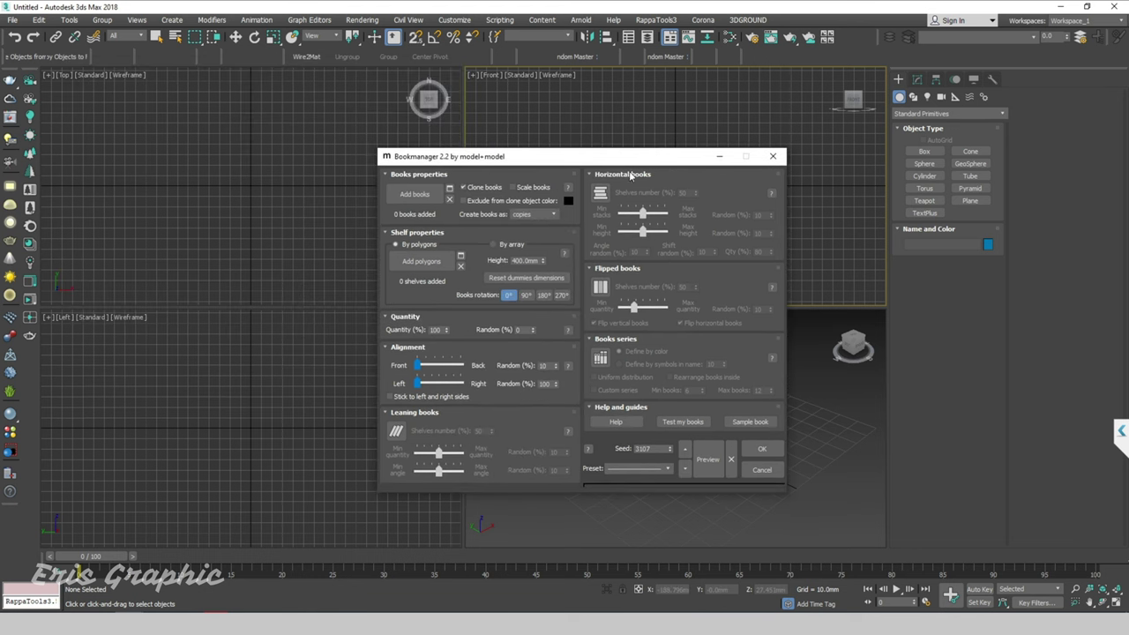
{"action": "left_click", "coordinate": [773, 157]}
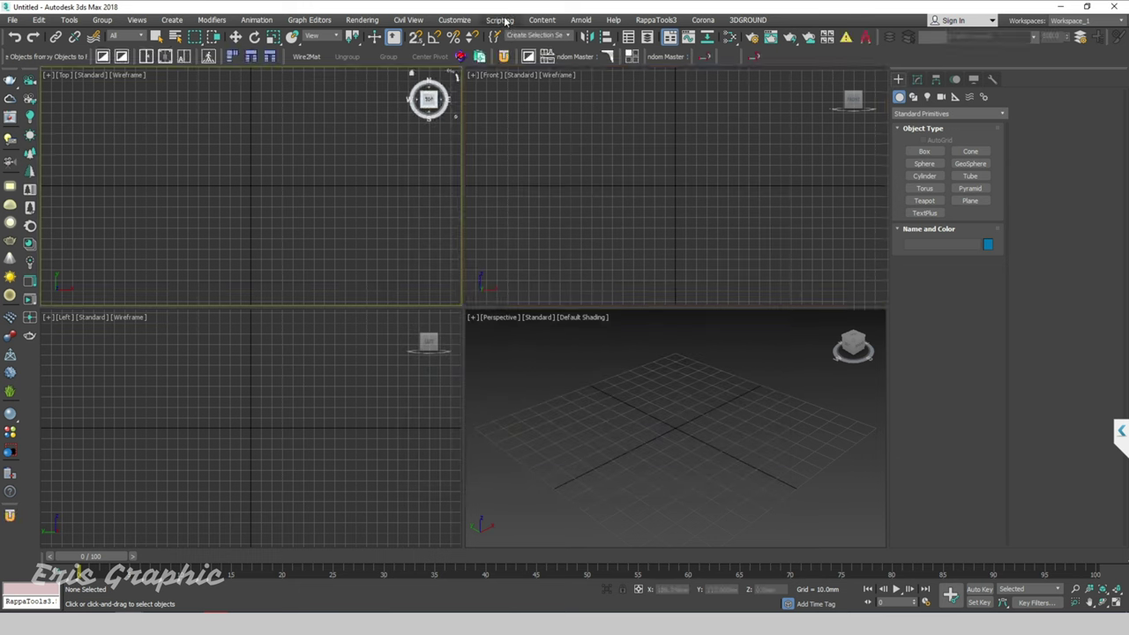
Open Customize User Interface on its Toolbars tab.
{"action": "left_click", "coordinate": [454, 19]}
{"action": "left_click", "coordinate": [475, 40]}
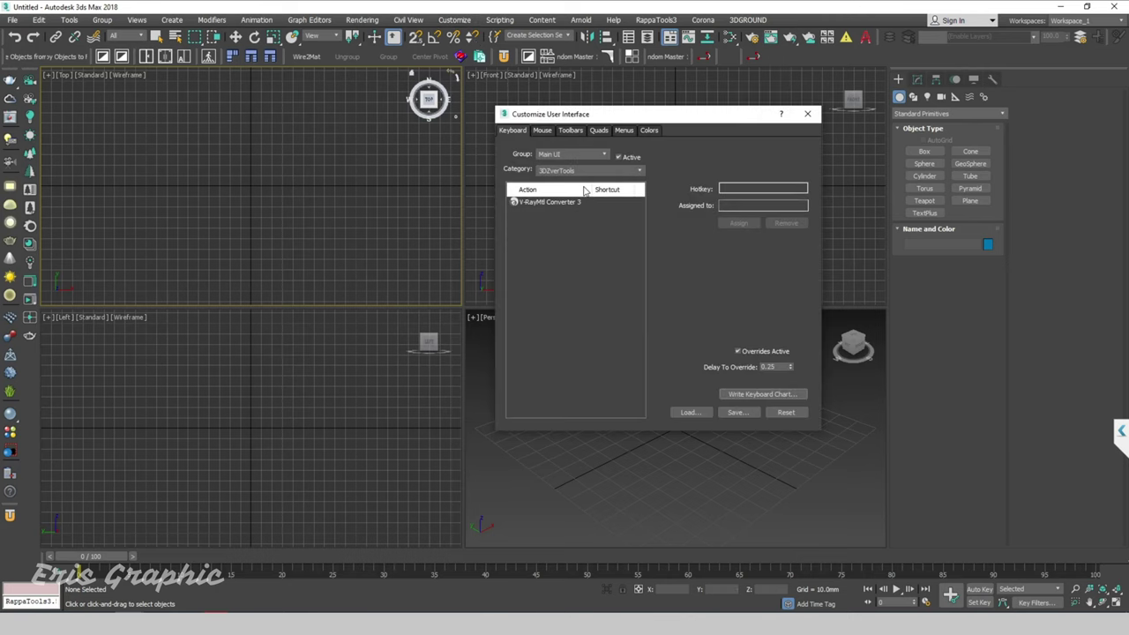
{"action": "left_click", "coordinate": [573, 132]}
{"action": "left_click_drag", "start_coordinate": [612, 116], "coordinate": [675, 117]}
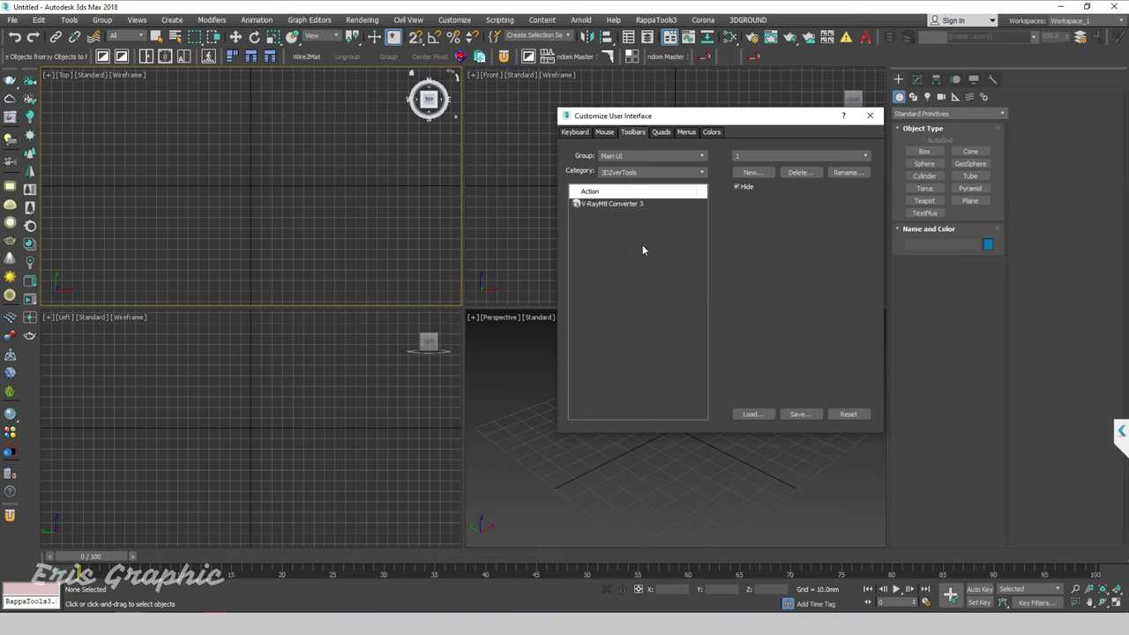
Browse the command categories and set Category to All Commands.
{"action": "left_click", "coordinate": [641, 172]}
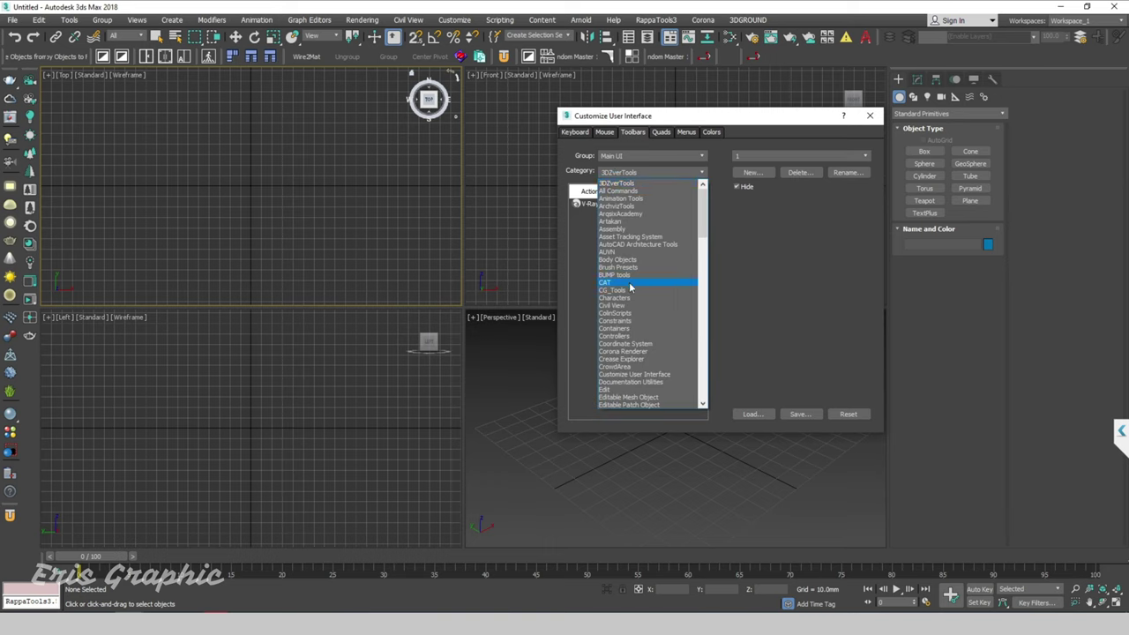
{"action": "left_click", "coordinate": [628, 291]}
{"action": "left_click", "coordinate": [649, 171]}
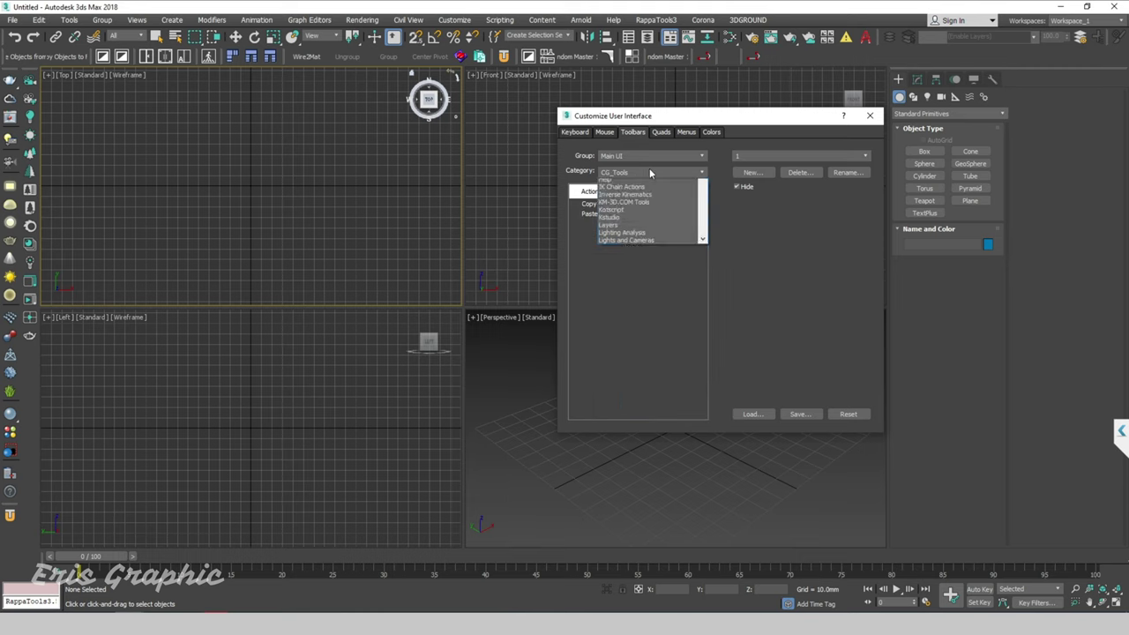
{"action": "left_click", "coordinate": [645, 173]}
{"action": "left_click", "coordinate": [645, 174]}
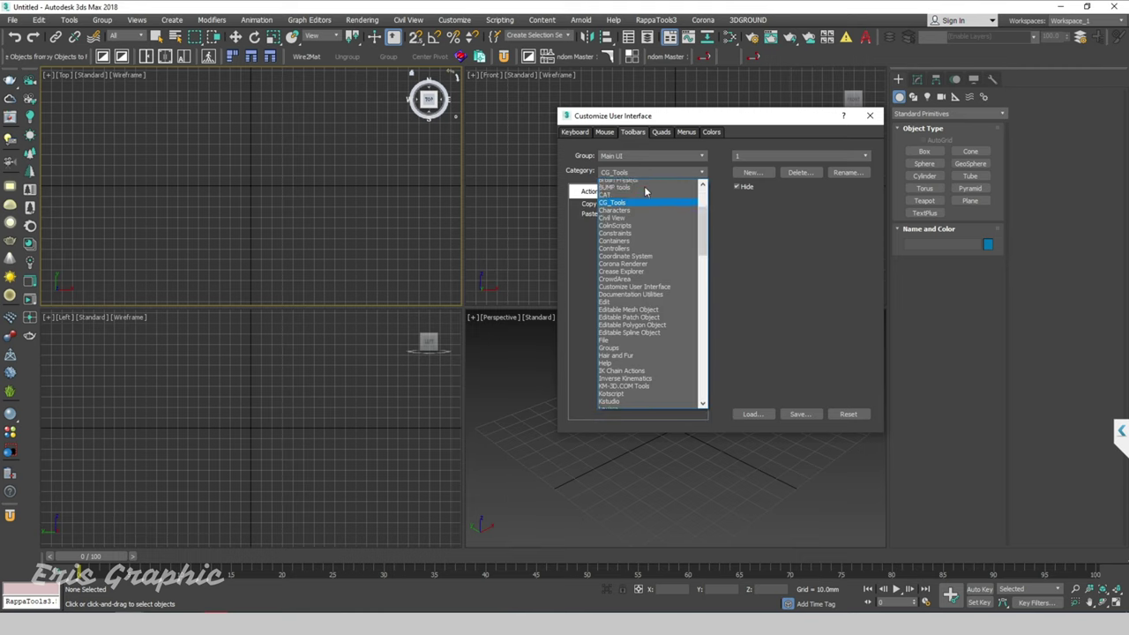
{"action": "scroll", "coordinate": [646, 200], "scroll_direction": "up", "scroll_amount": 5}
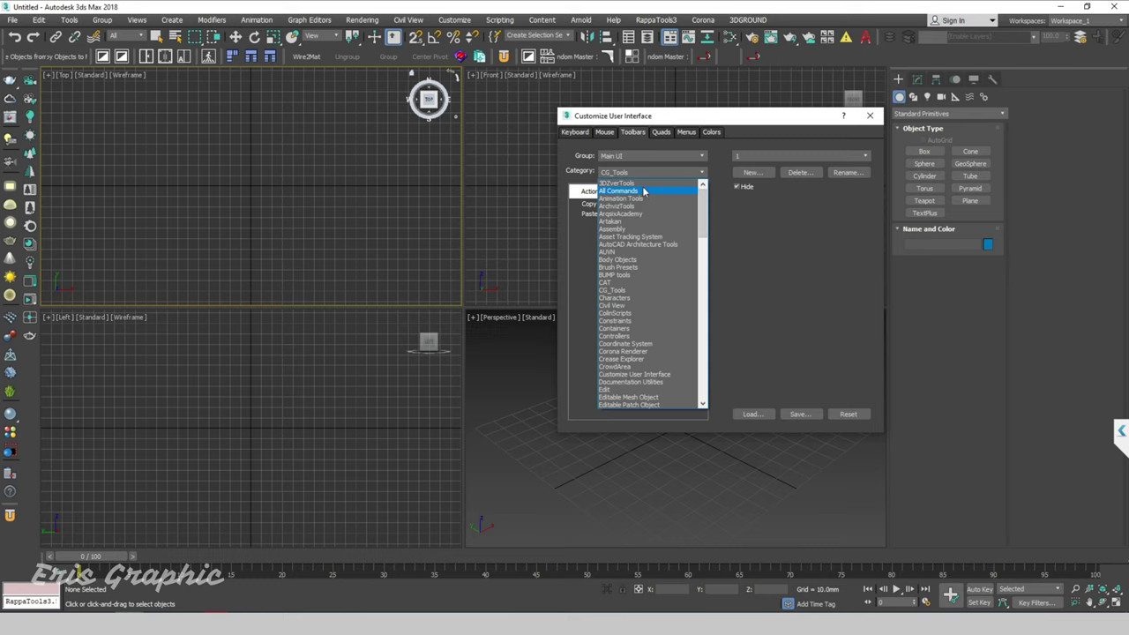
{"action": "left_click", "coordinate": [639, 207]}
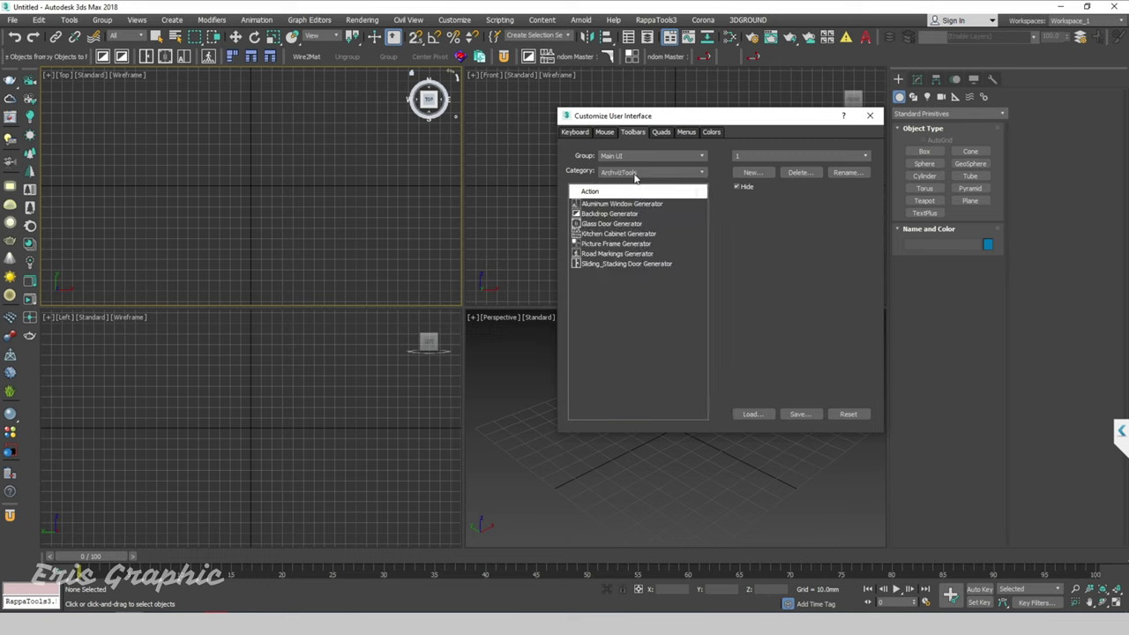
{"action": "left_click", "coordinate": [633, 177]}
{"action": "left_click", "coordinate": [639, 191]}
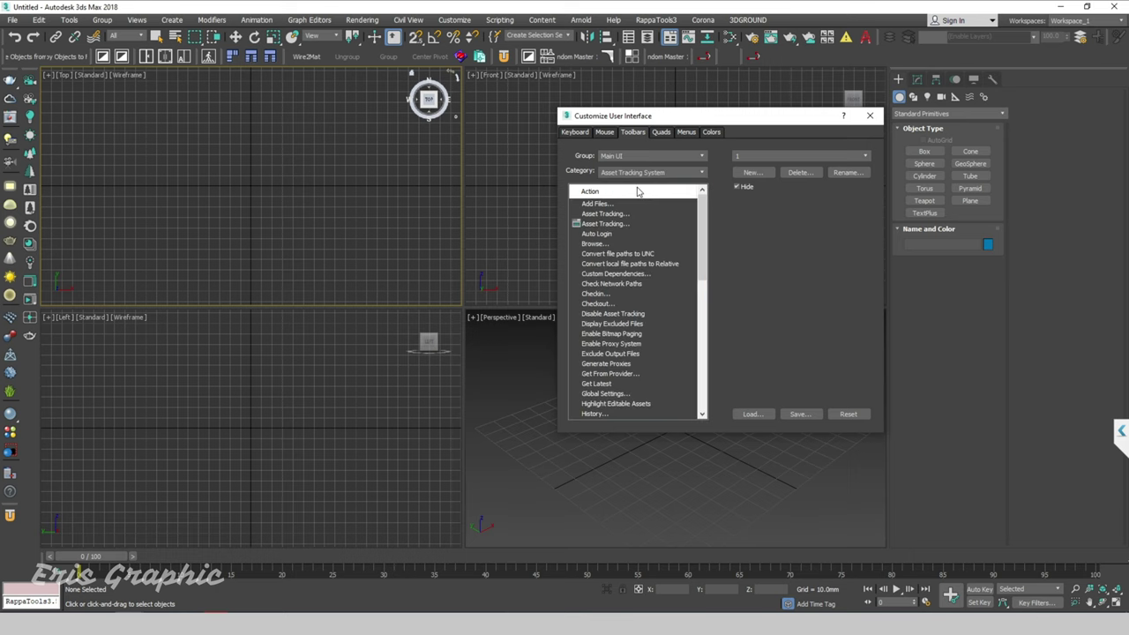
{"action": "left_click", "coordinate": [653, 173]}
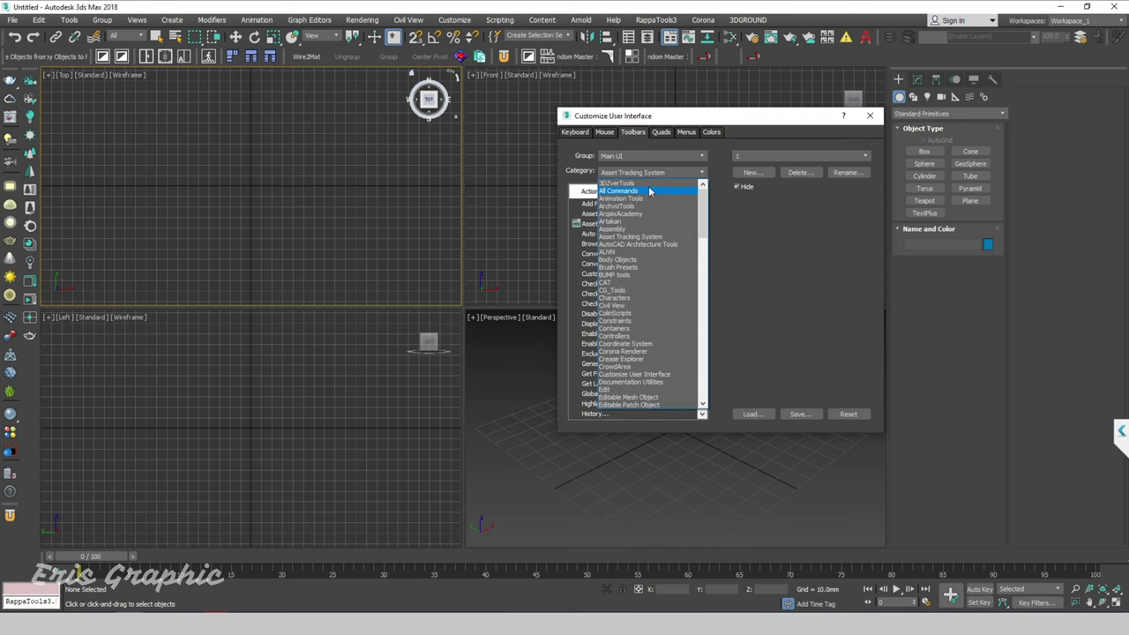
{"action": "left_click", "coordinate": [630, 199]}
{"action": "left_click", "coordinate": [627, 172]}
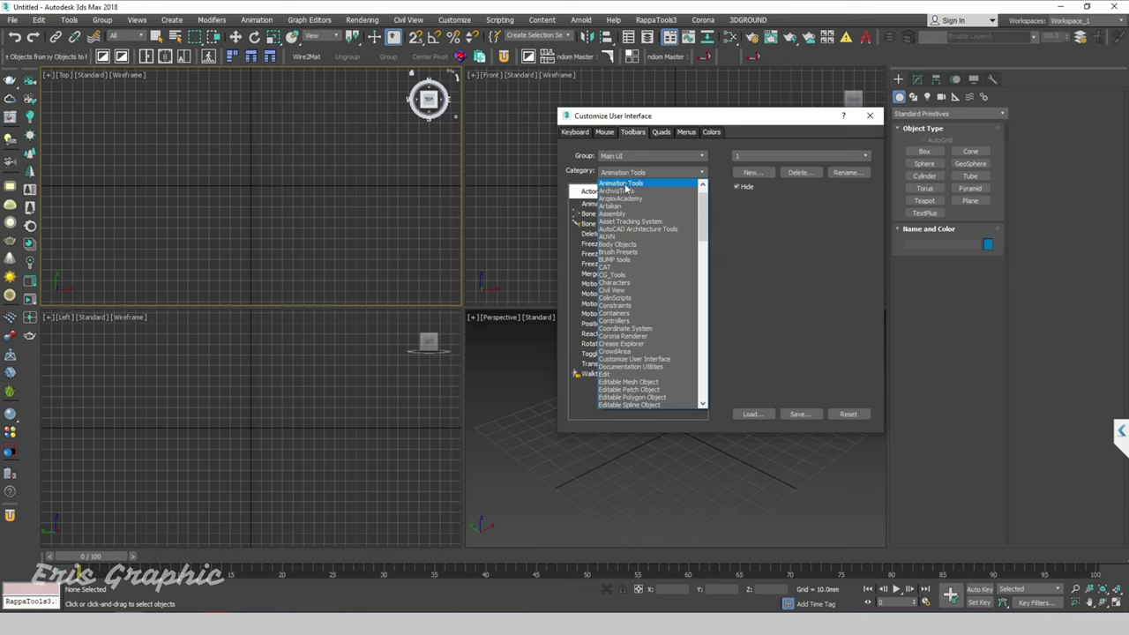
{"action": "left_click", "coordinate": [625, 193]}
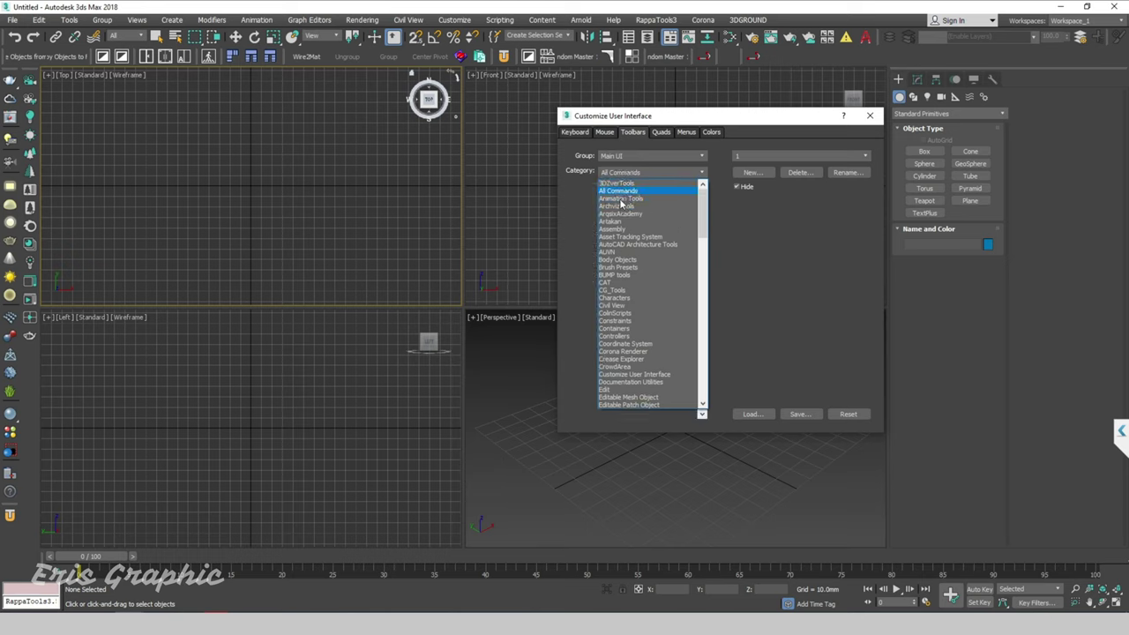
{"action": "left_click", "coordinate": [607, 231]}
Select the Bookmanager command and start a new toolbar with New...
{"action": "scroll", "coordinate": [604, 226], "scroll_direction": "down", "scroll_amount": 1}
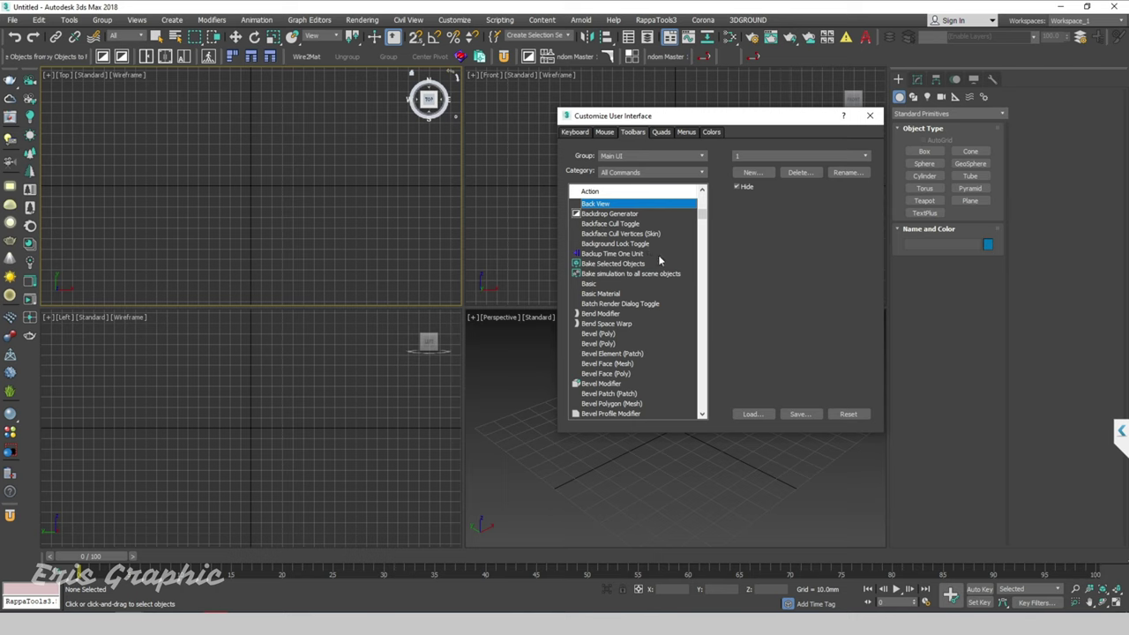
{"action": "scroll", "coordinate": [658, 254], "scroll_direction": "down", "scroll_amount": 2}
{"action": "scroll", "coordinate": [658, 255], "scroll_direction": "down", "scroll_amount": 4}
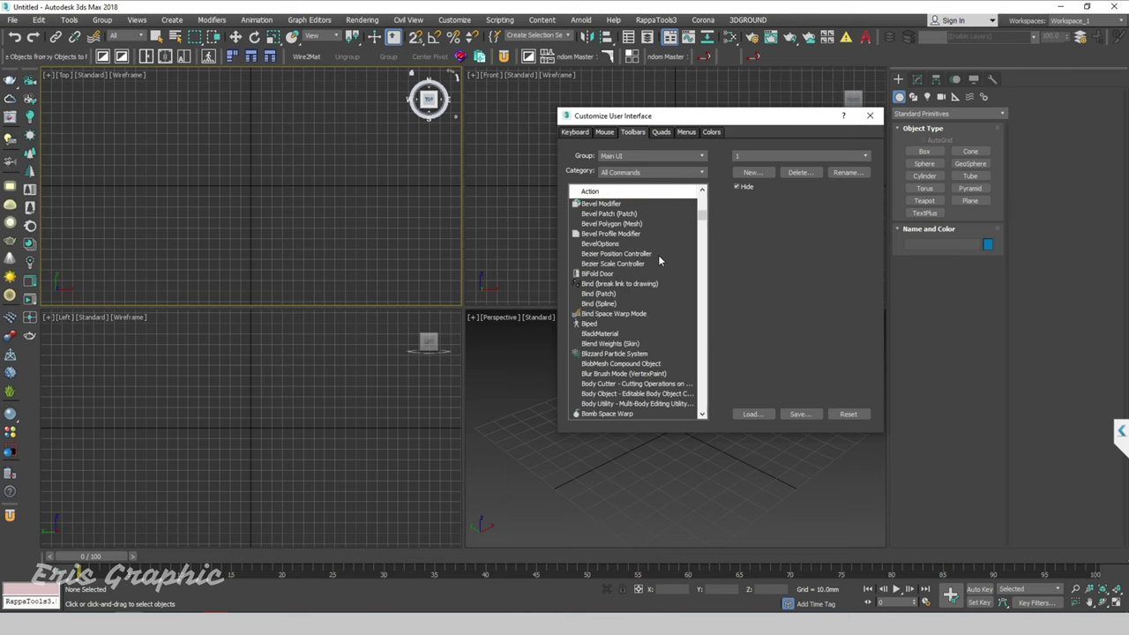
{"action": "scroll", "coordinate": [657, 254], "scroll_direction": "down", "scroll_amount": 2}
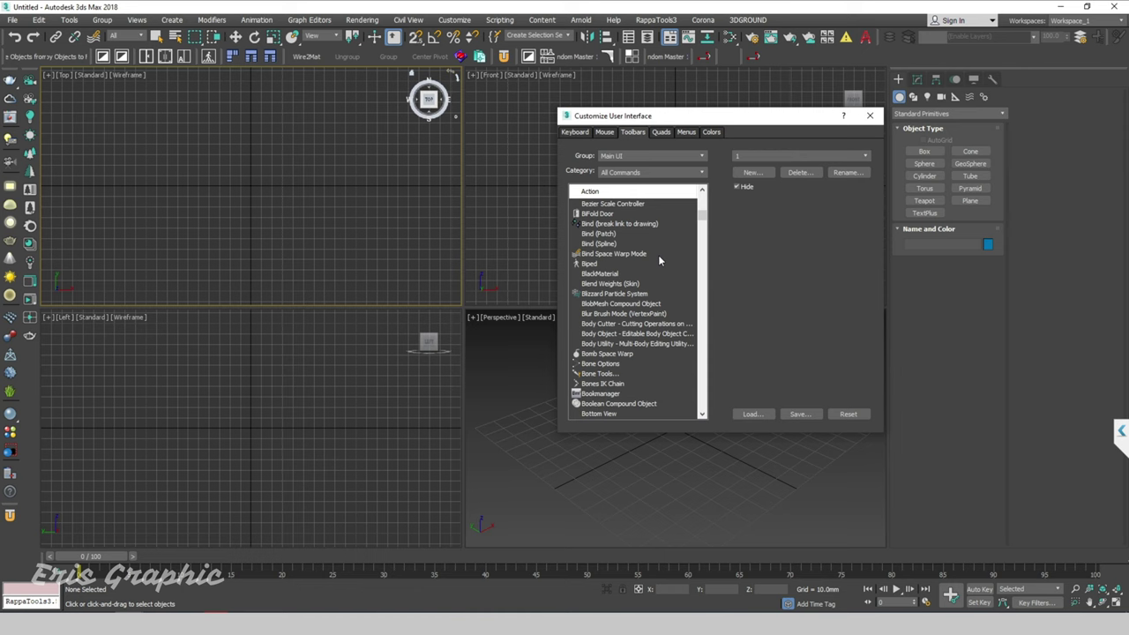
{"action": "scroll", "coordinate": [657, 255], "scroll_direction": "down", "scroll_amount": 1}
{"action": "left_click", "coordinate": [617, 363]}
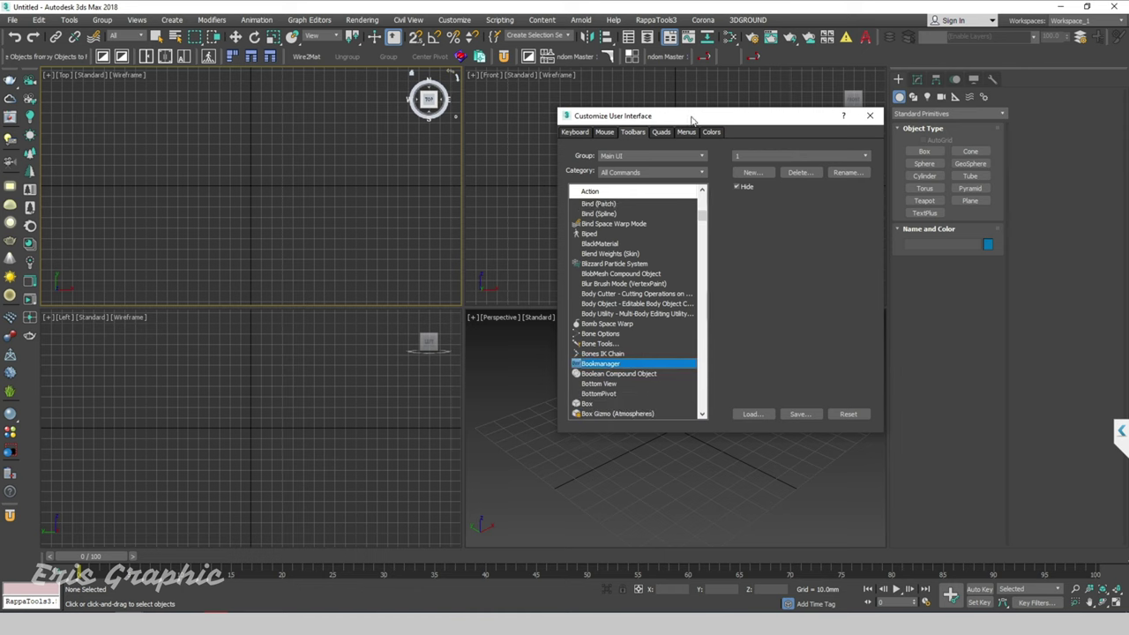
{"action": "left_click_drag", "start_coordinate": [692, 119], "coordinate": [642, 125]}
{"action": "left_click", "coordinate": [703, 179]}
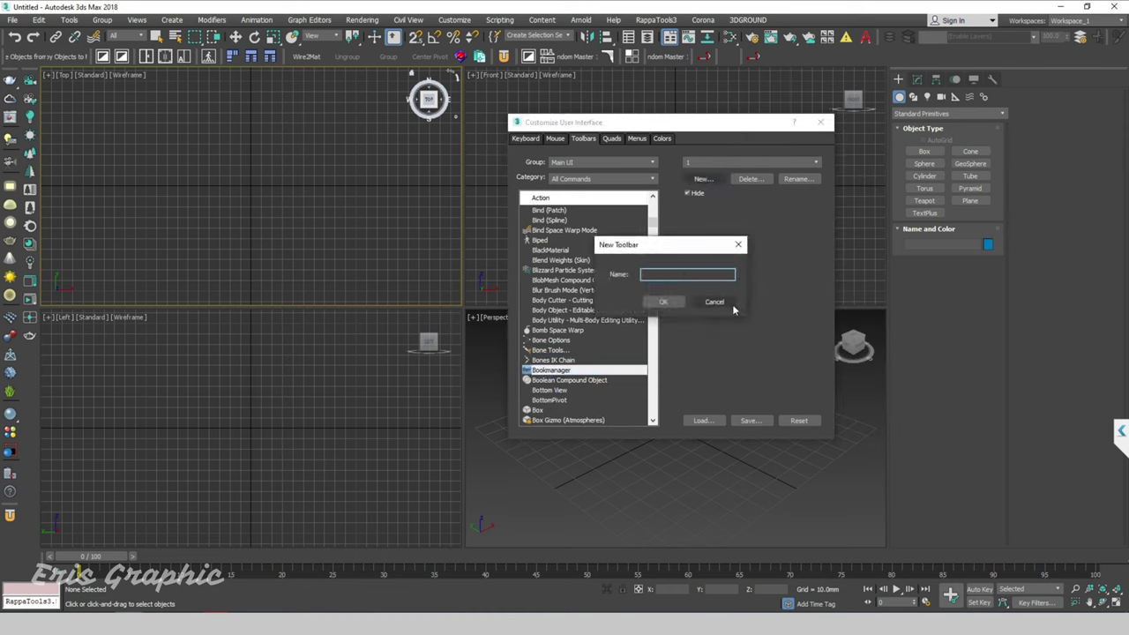
Name the new toolbar 'bo', drop the Bookmanager command onto it, and dock it.
{"action": "type", "text": "book"}
{"action": "left_click", "coordinate": [672, 303]}
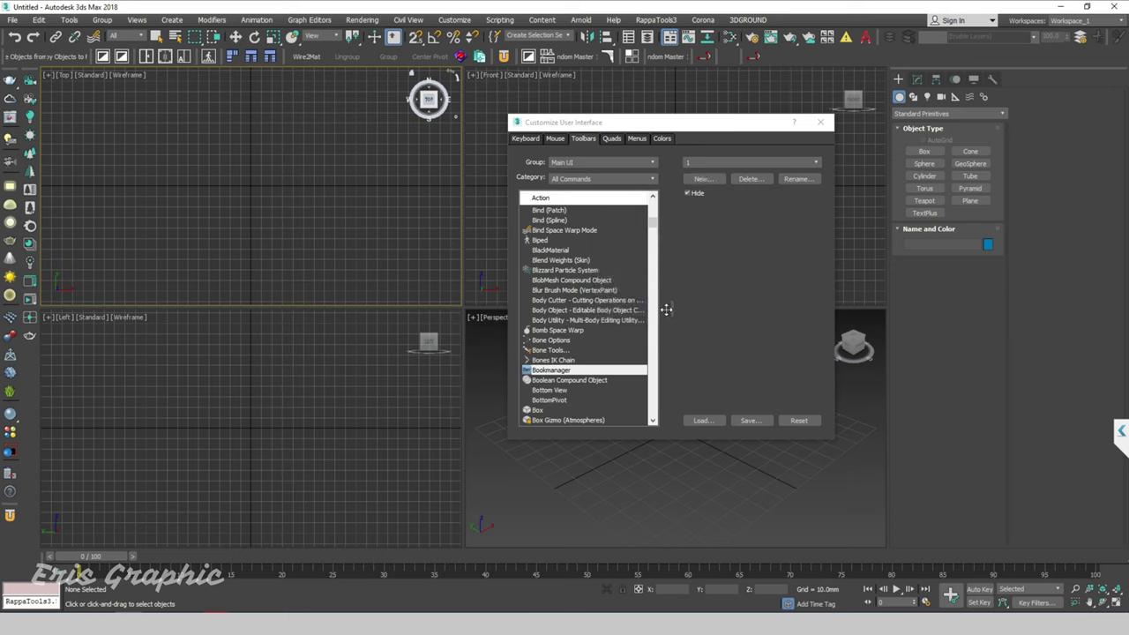
{"action": "mouse_move", "coordinate": [551, 371]}
{"action": "left_mouse_down"}
{"action": "mouse_move", "coordinate": [410, 212]}
{"action": "mouse_move", "coordinate": [800, 62]}
{"action": "left_mouse_up"}
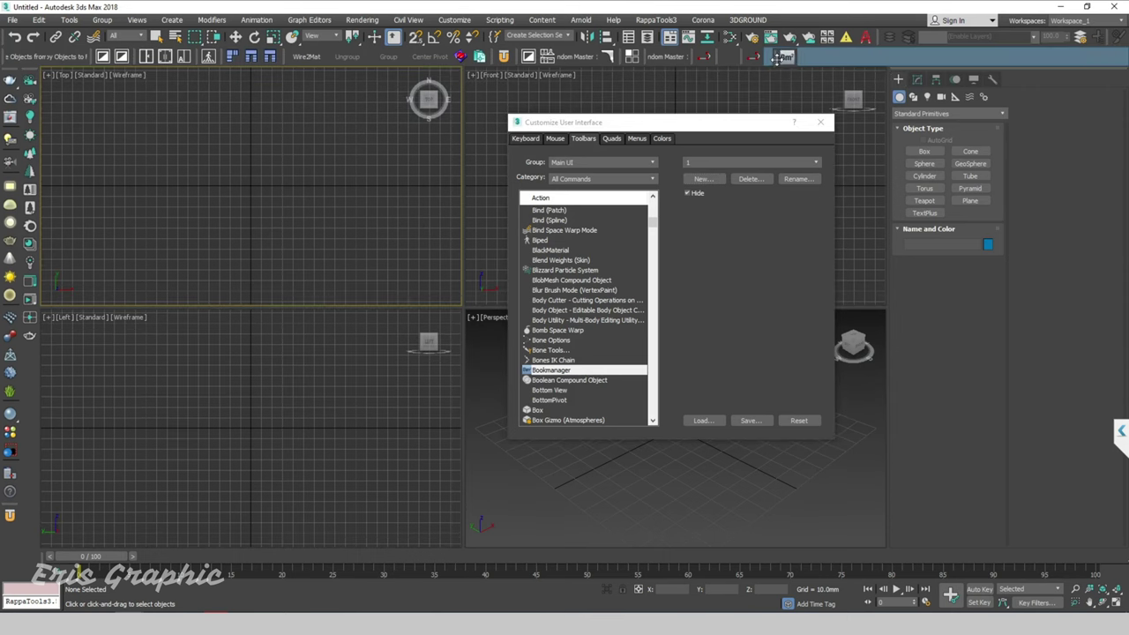
{"action": "left_click", "coordinate": [820, 120]}
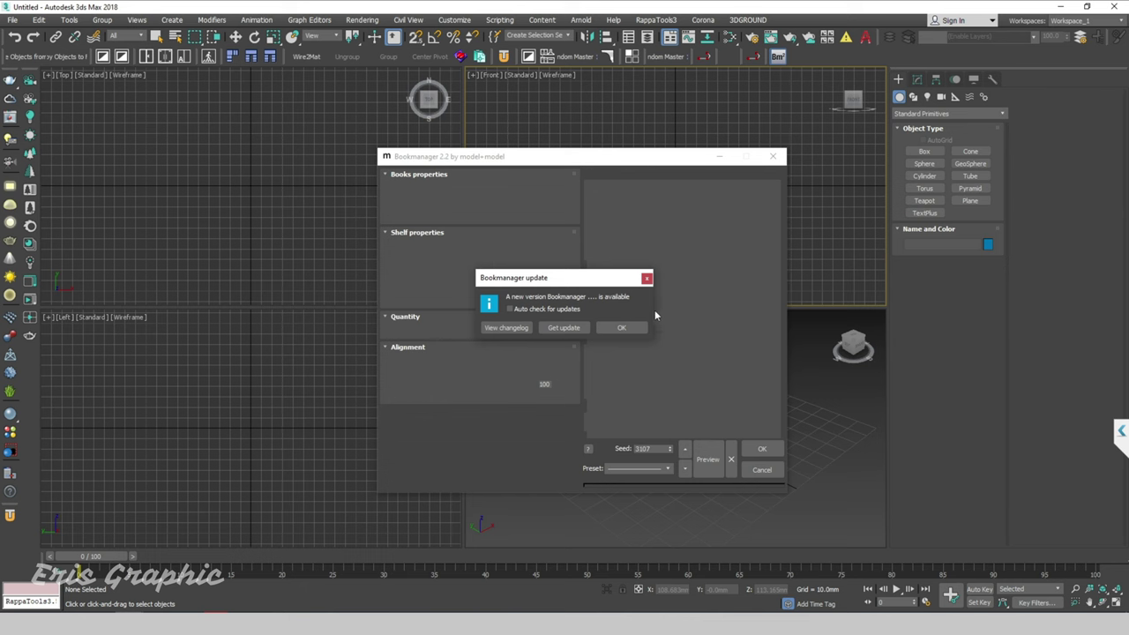
Close the update popups and move the Bookmanager 2.2 panel to the upper left.
{"action": "left_click", "coordinate": [647, 279]}
{"action": "mouse_move", "coordinate": [631, 162]}
{"action": "left_mouse_down"}
{"action": "mouse_move", "coordinate": [364, 139]}
{"action": "mouse_move", "coordinate": [358, 127]}
{"action": "left_mouse_up"}
{"action": "left_click", "coordinate": [645, 286]}
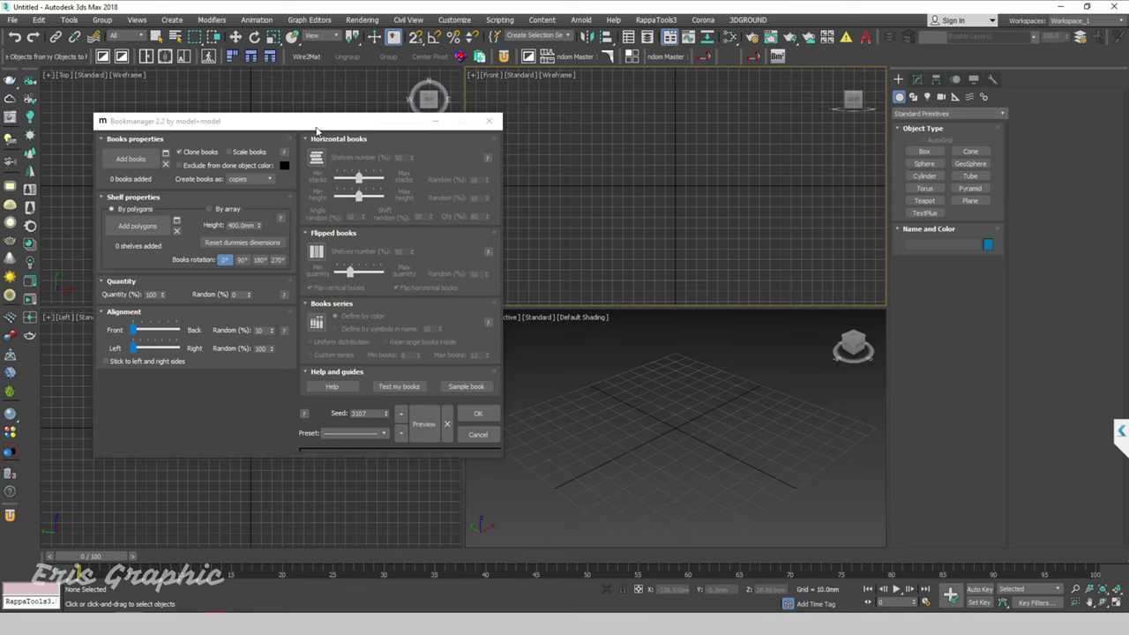